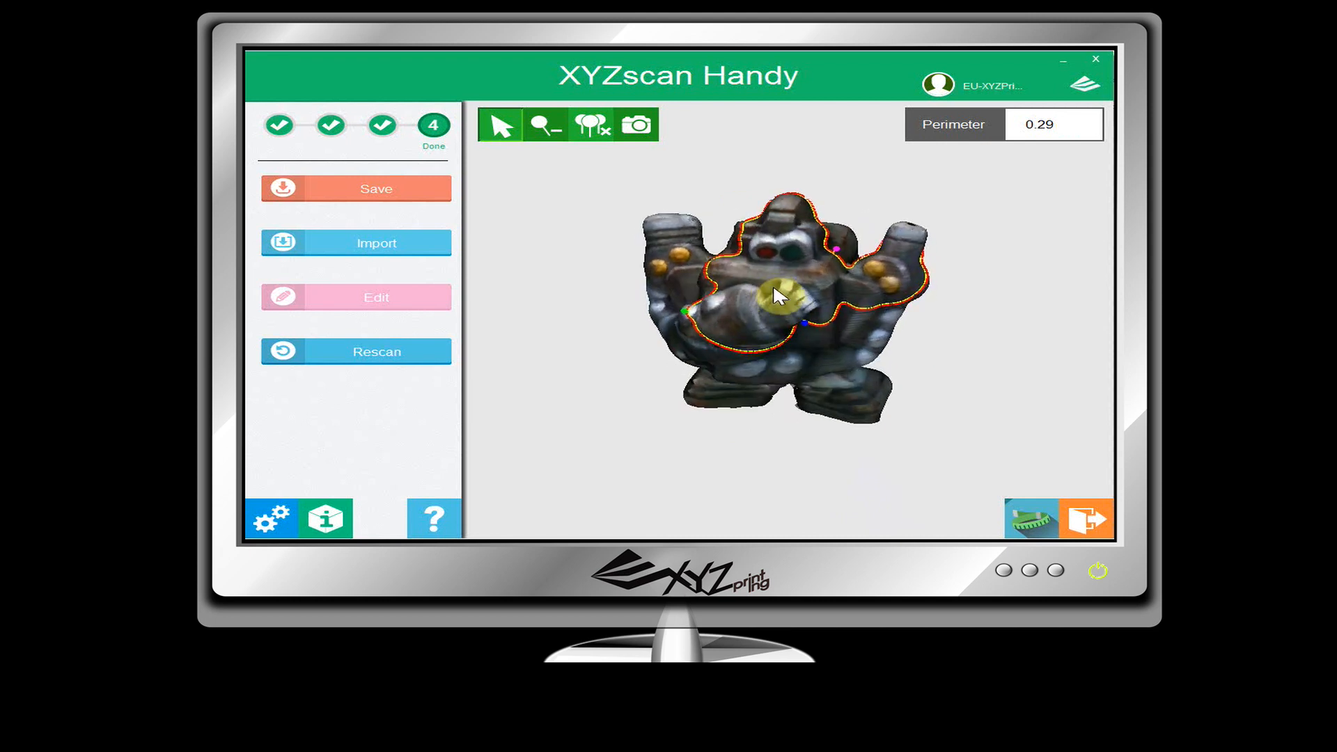
Delete the green perimeter point on the robot's left-hand side and place a replacement point beside its head.
click(545, 125)
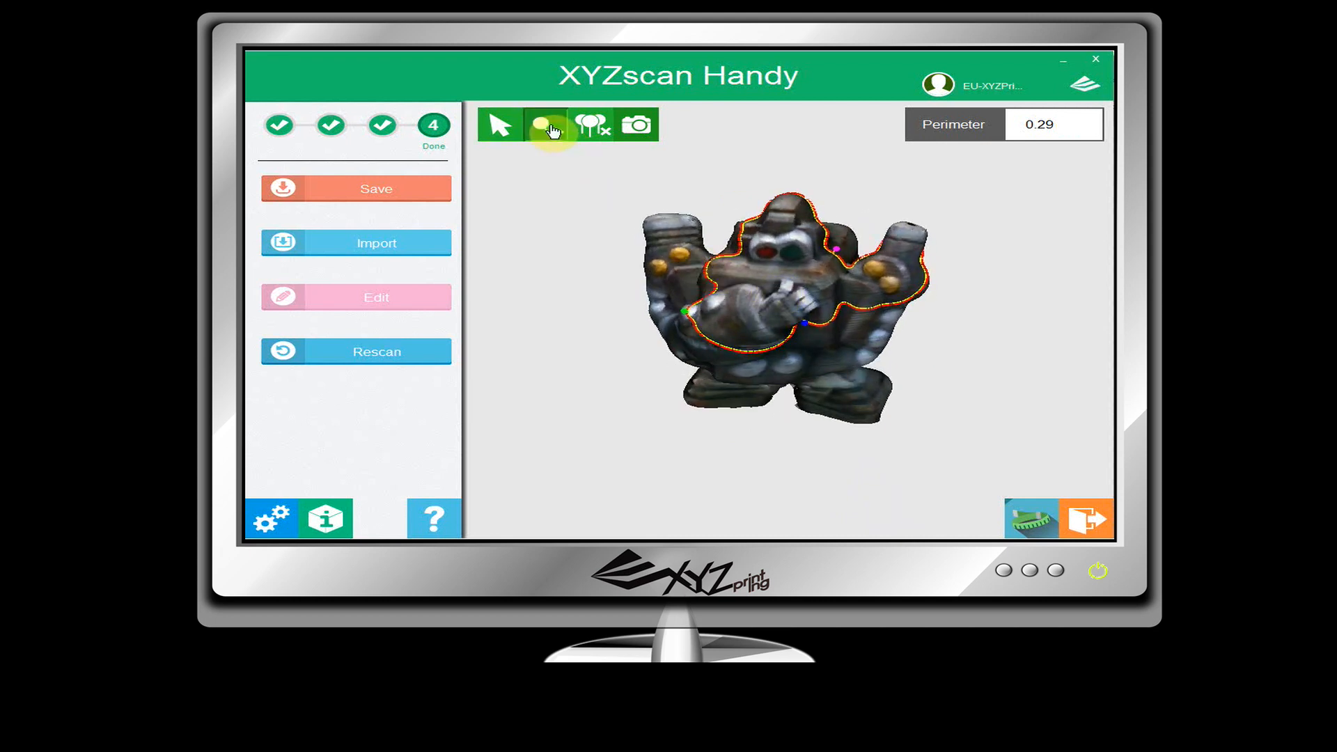
click(690, 321)
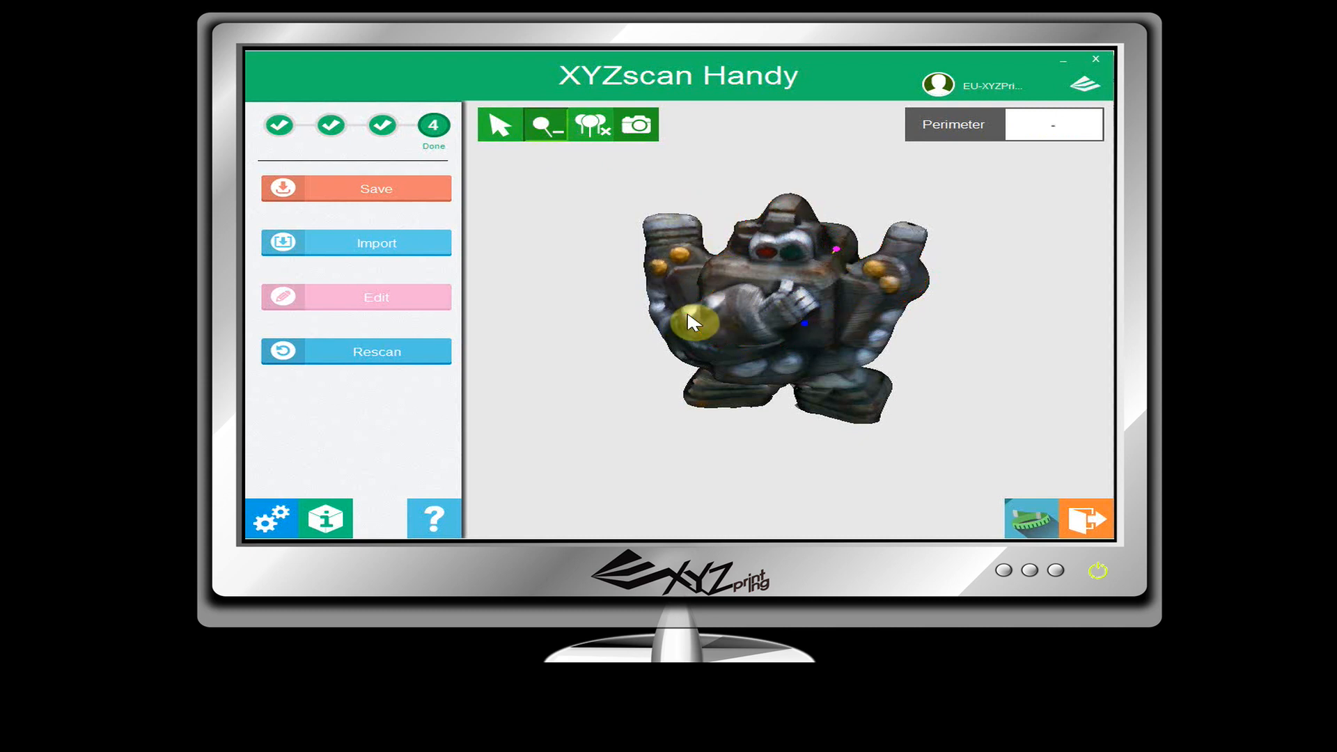
click(500, 125)
click(735, 247)
mouse_move(775, 275)
mouse_down()
mouse_move(664, 433)
mouse_move(909, 386)
mouse_move(863, 238)
mouse_move(843, 250)
mouse_up()
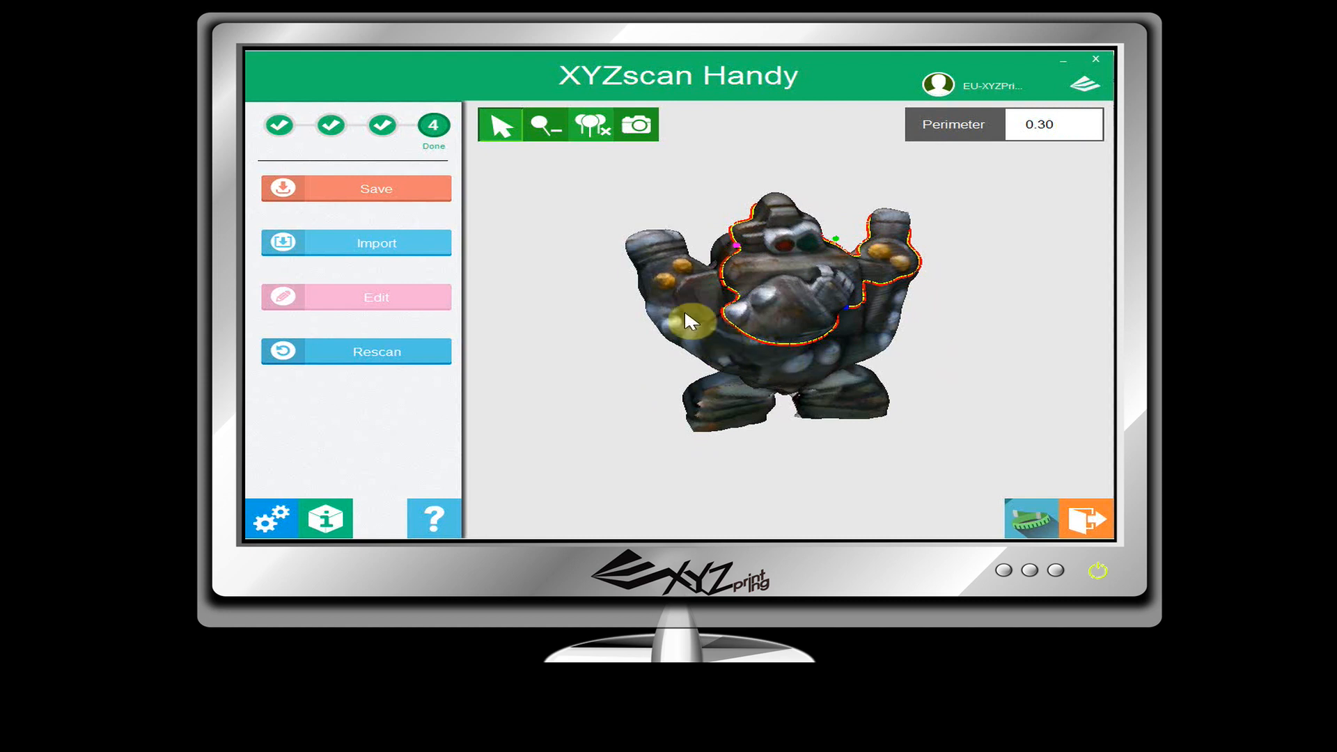
Clear all perimeter points and measure the perimeter around the tip of the robot's raised arm on the right.
click(591, 128)
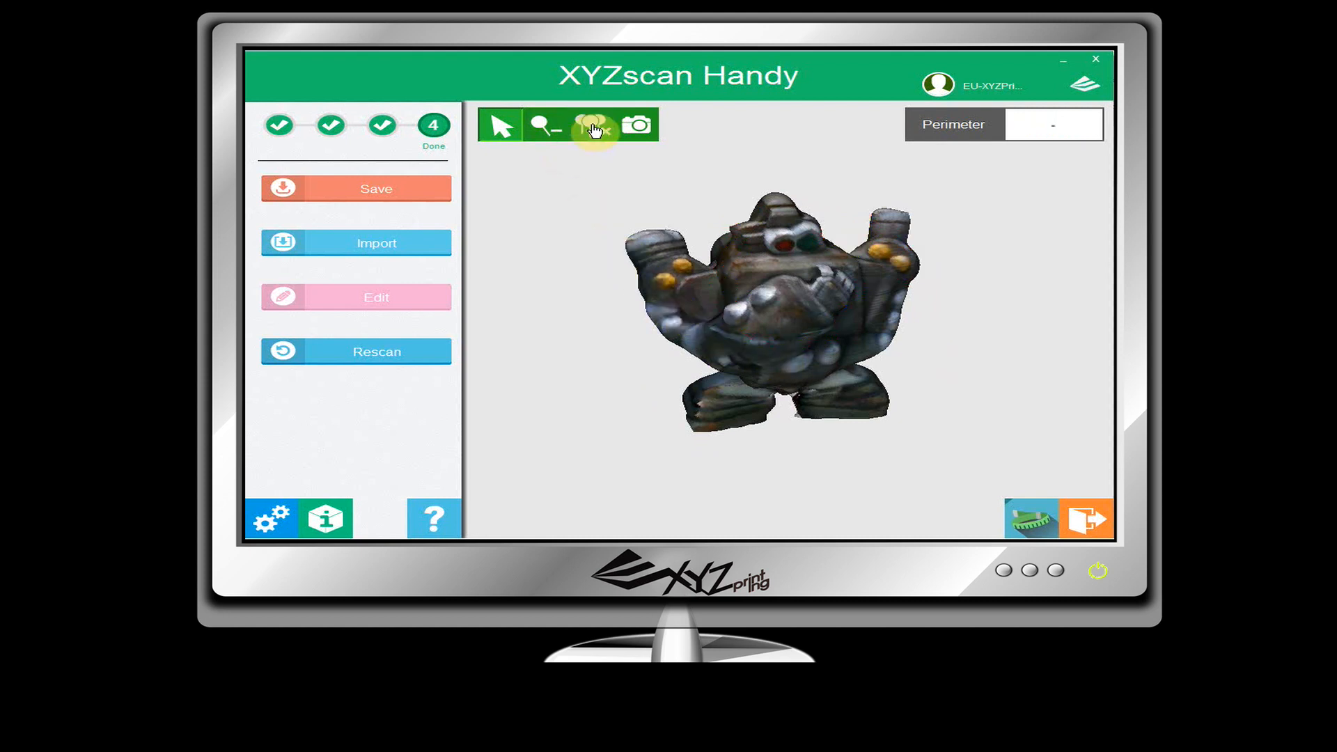
click(502, 132)
drag(836, 217, 863, 307)
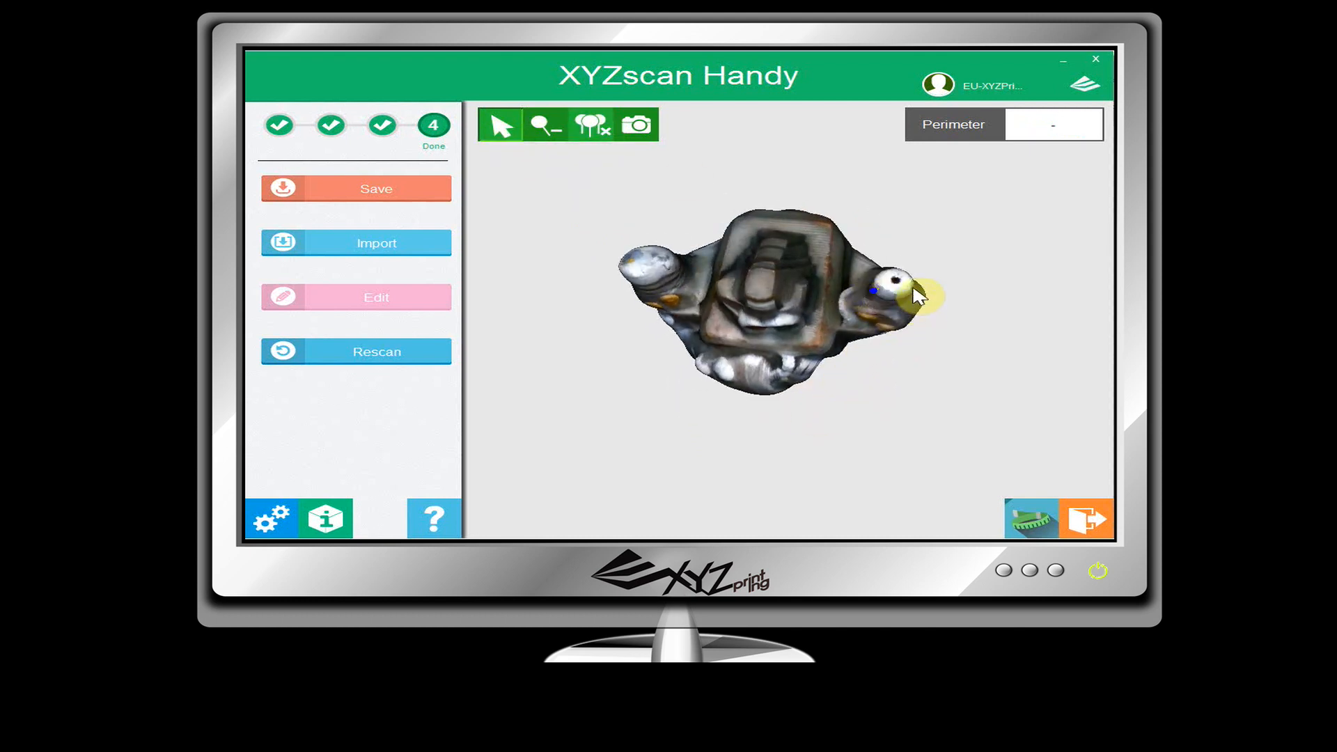
drag(903, 298, 858, 240)
click(866, 319)
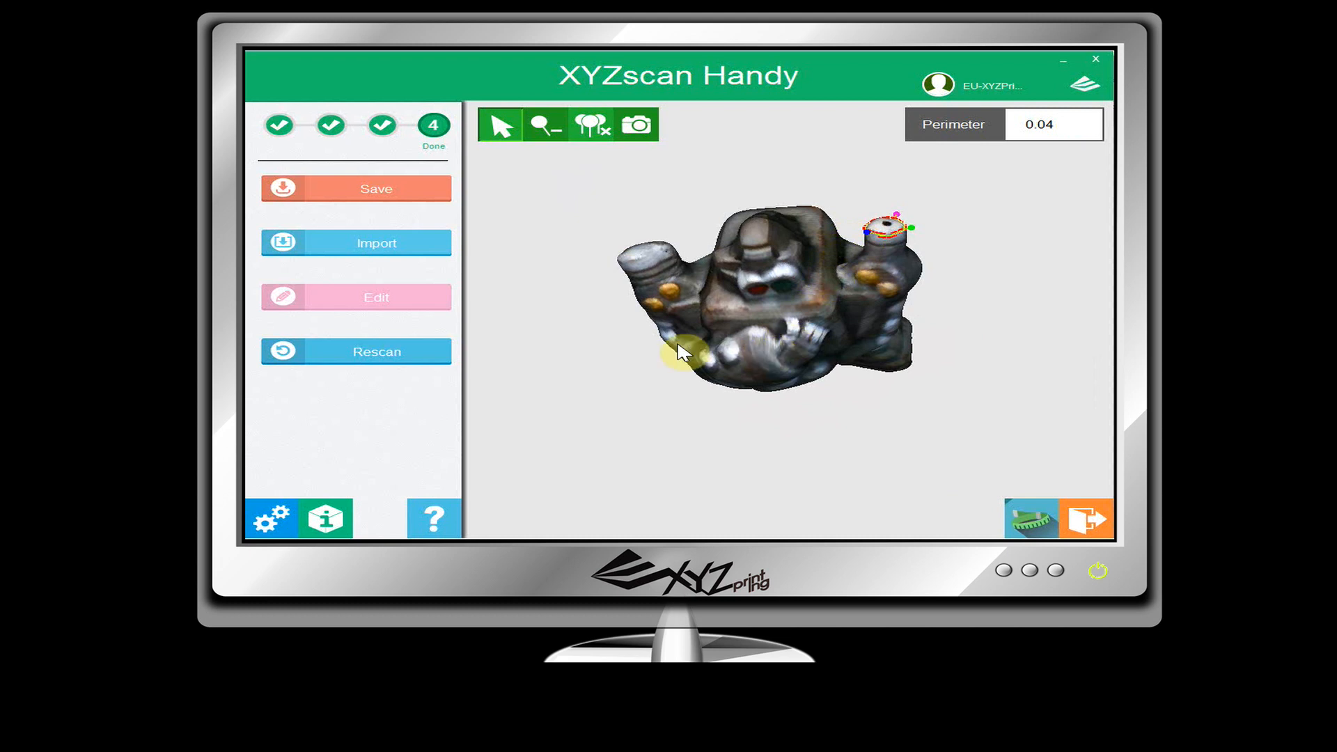
Capture the perimeter measurement view and save it to the Desktop as a JPEG image named robot.
click(655, 141)
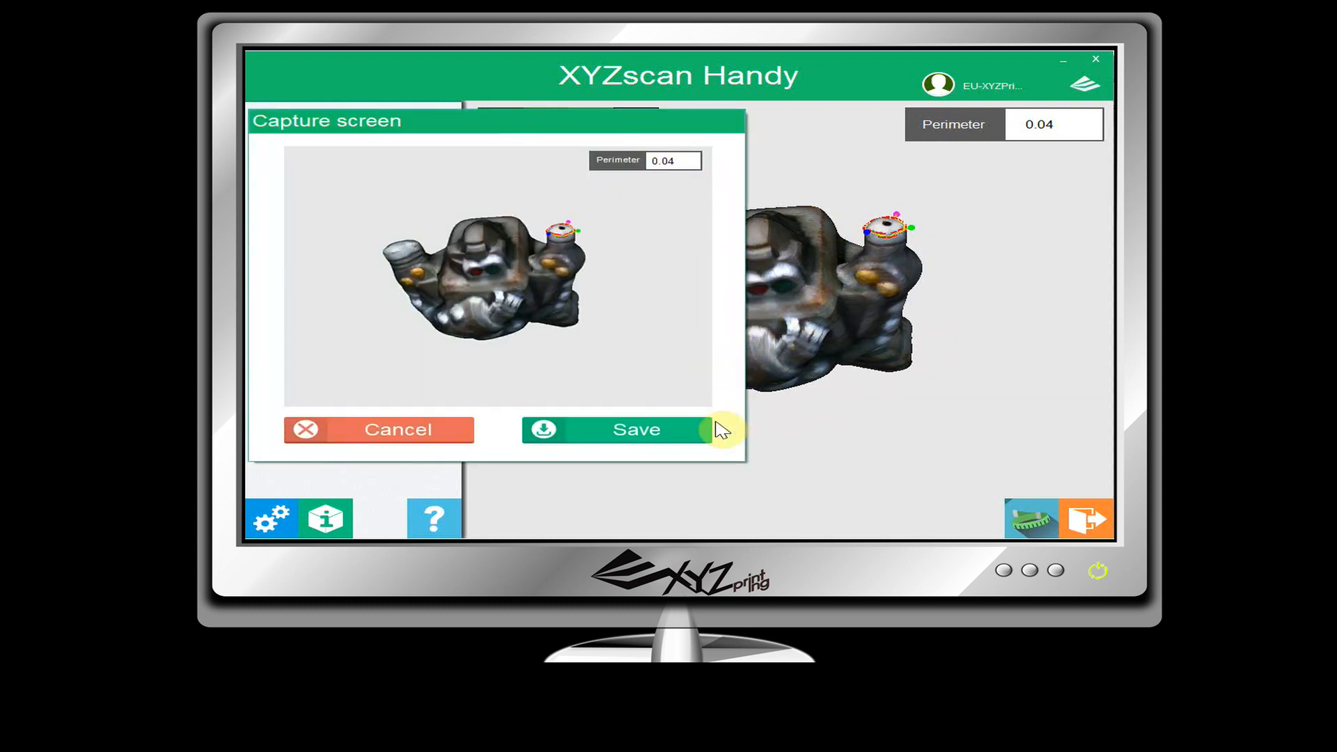
click(692, 444)
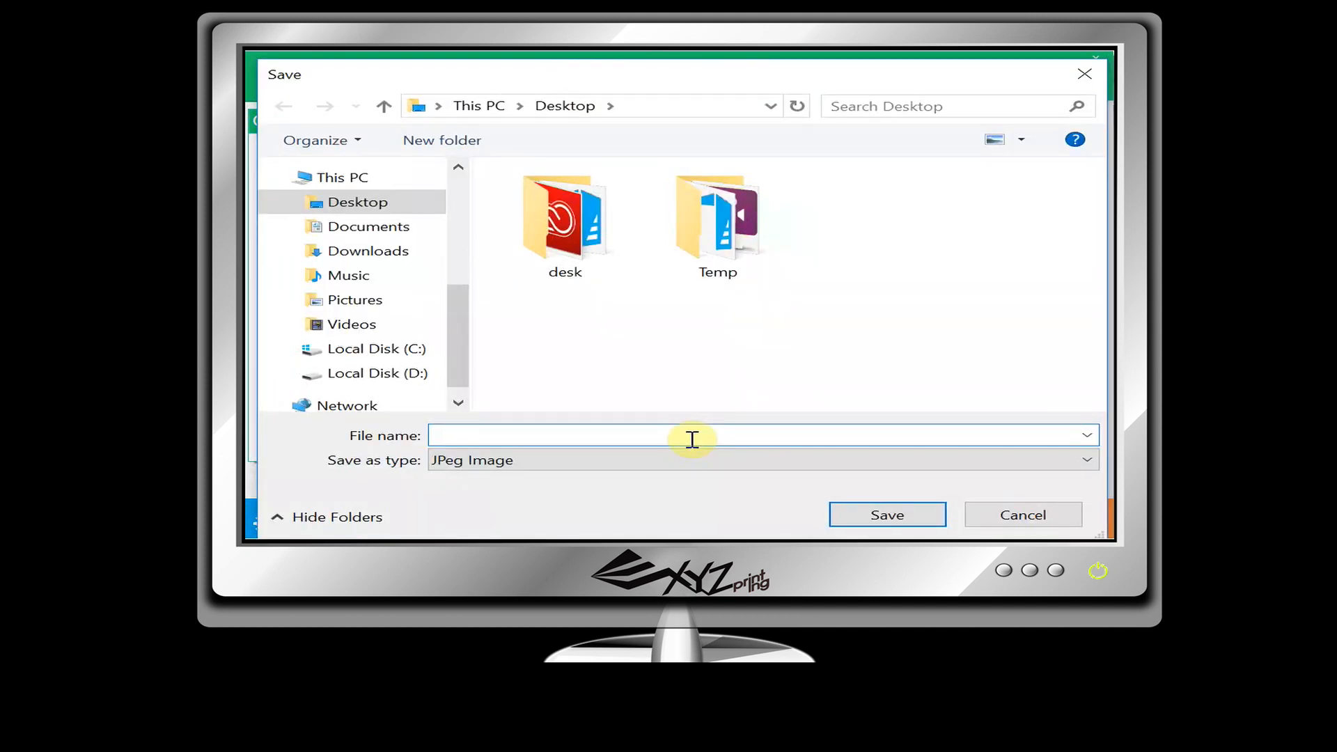
text(robot)
click(921, 517)
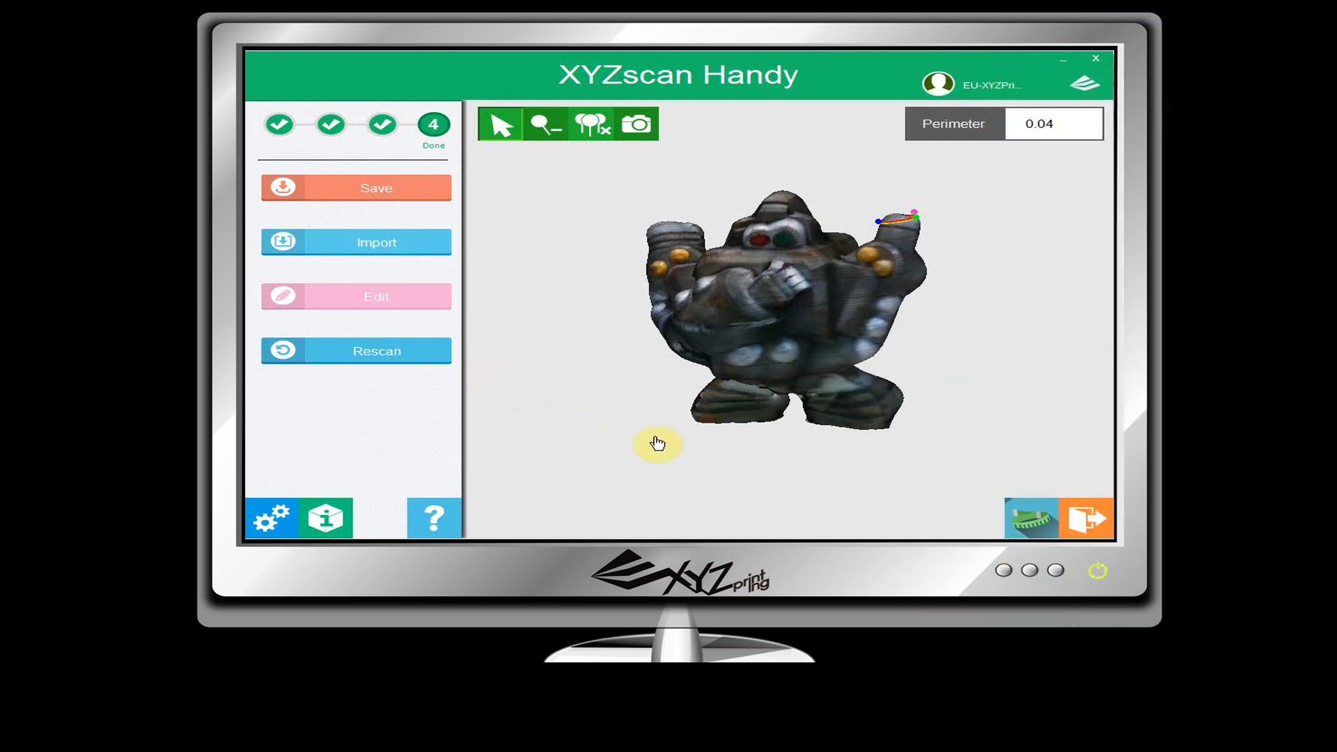
Switch to length measurement and measure from the right-hand arm's tip down to the lower body and across to its opposite side.
click(1029, 519)
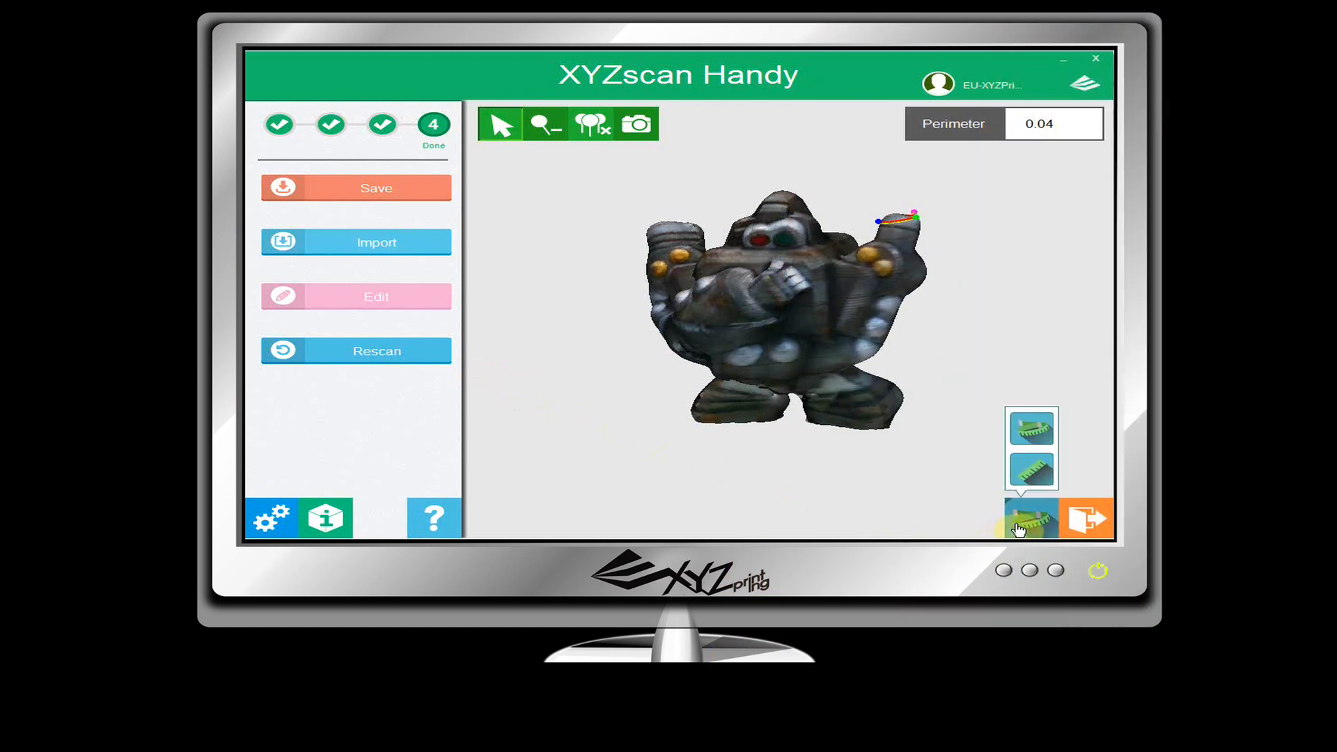
click(1025, 481)
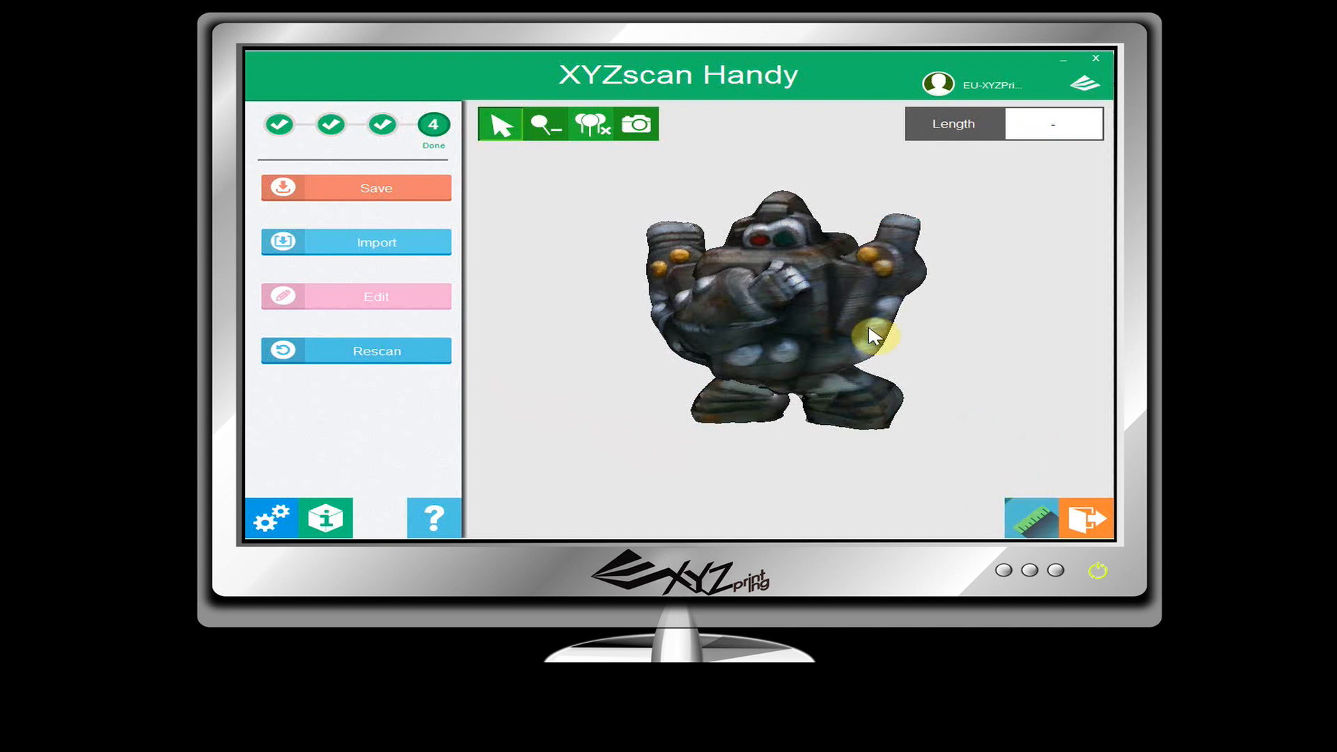
click(505, 129)
click(863, 358)
click(720, 375)
drag(722, 374, 668, 333)
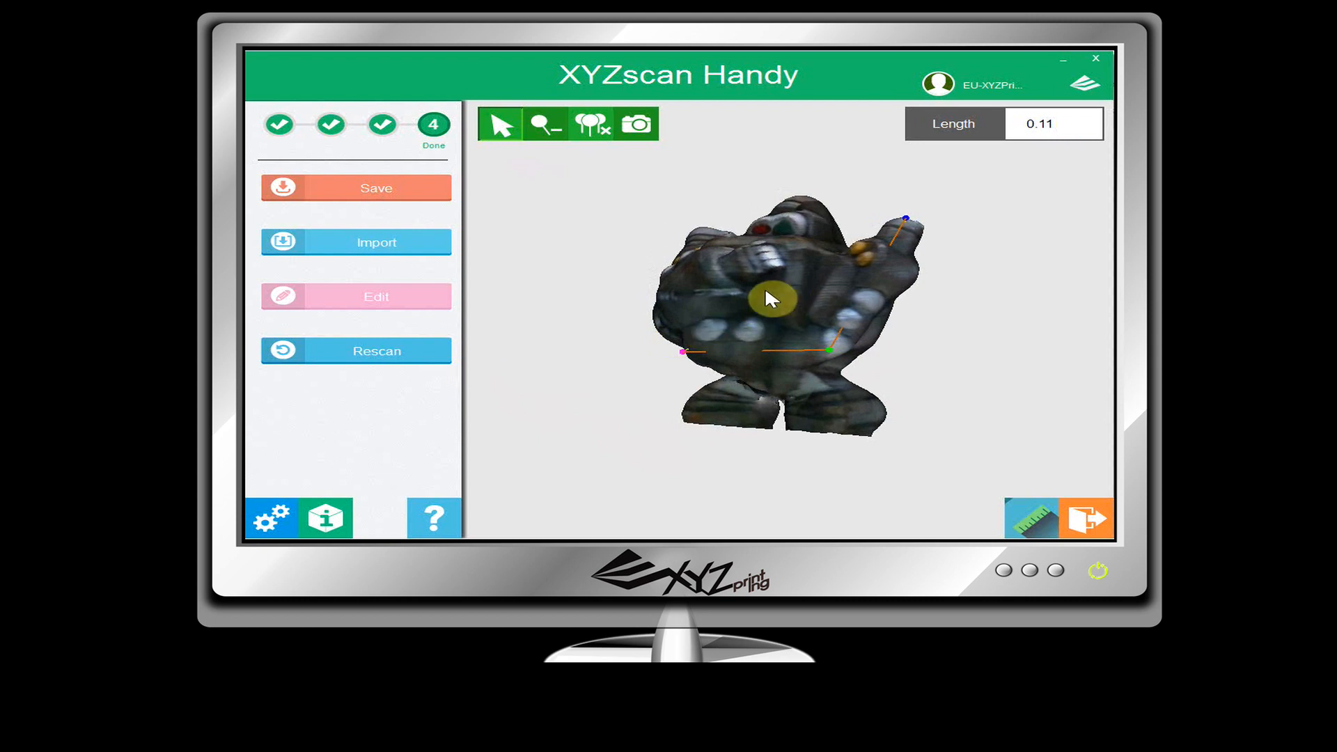
drag(779, 284, 740, 293)
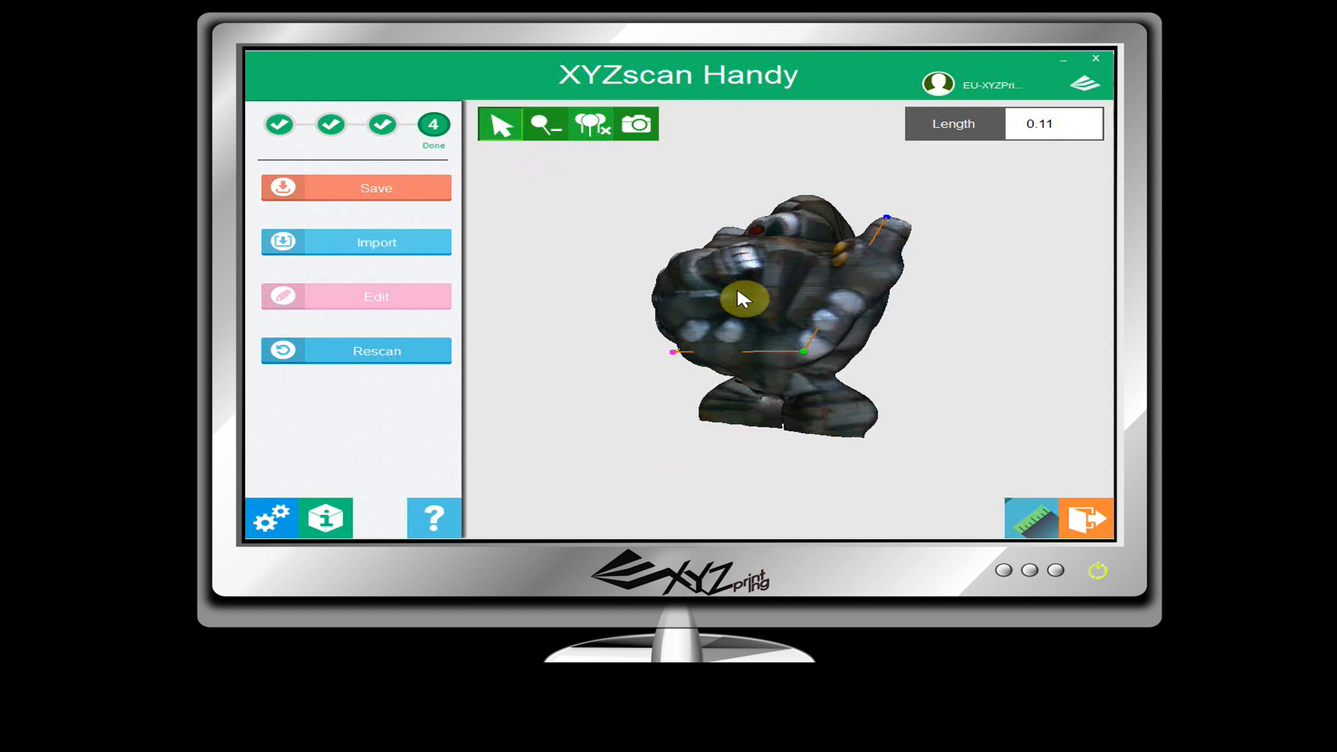
Delete the green middle point of the length path and inspect the remaining line around the model.
click(550, 131)
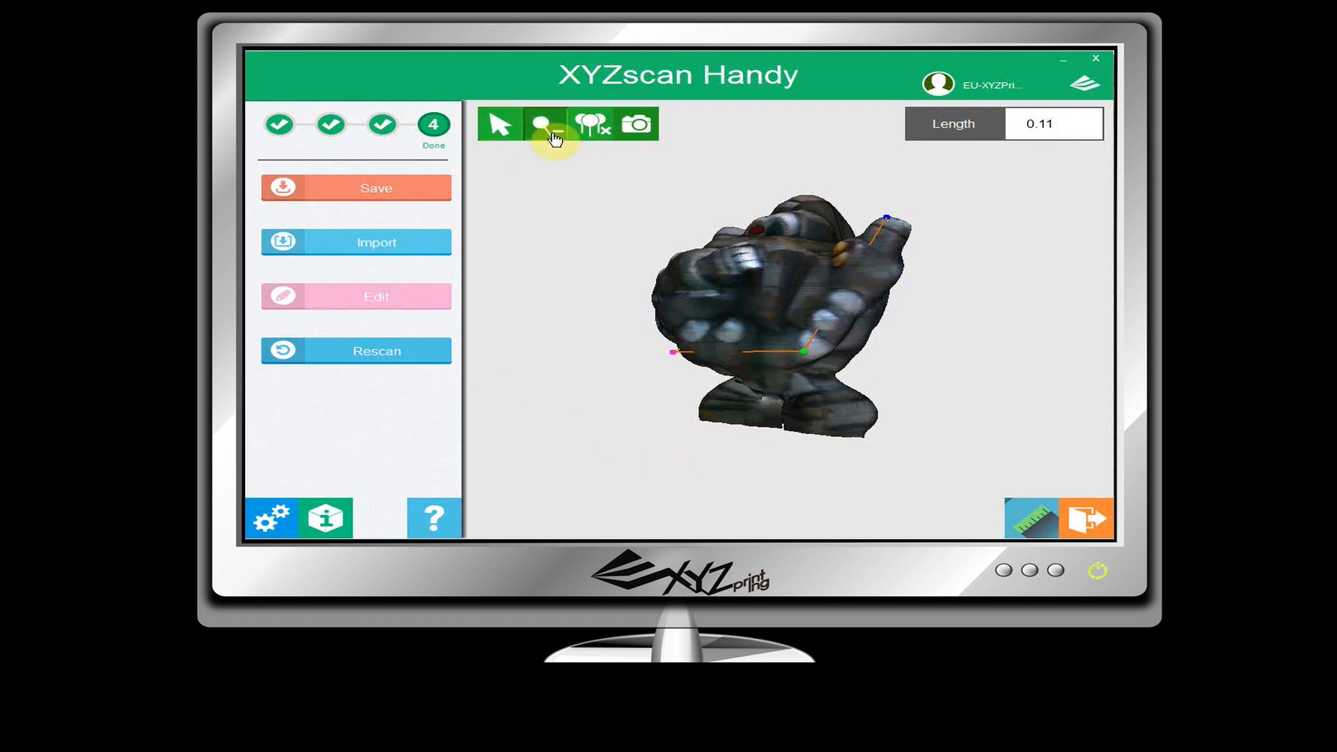
click(801, 350)
drag(806, 357, 896, 376)
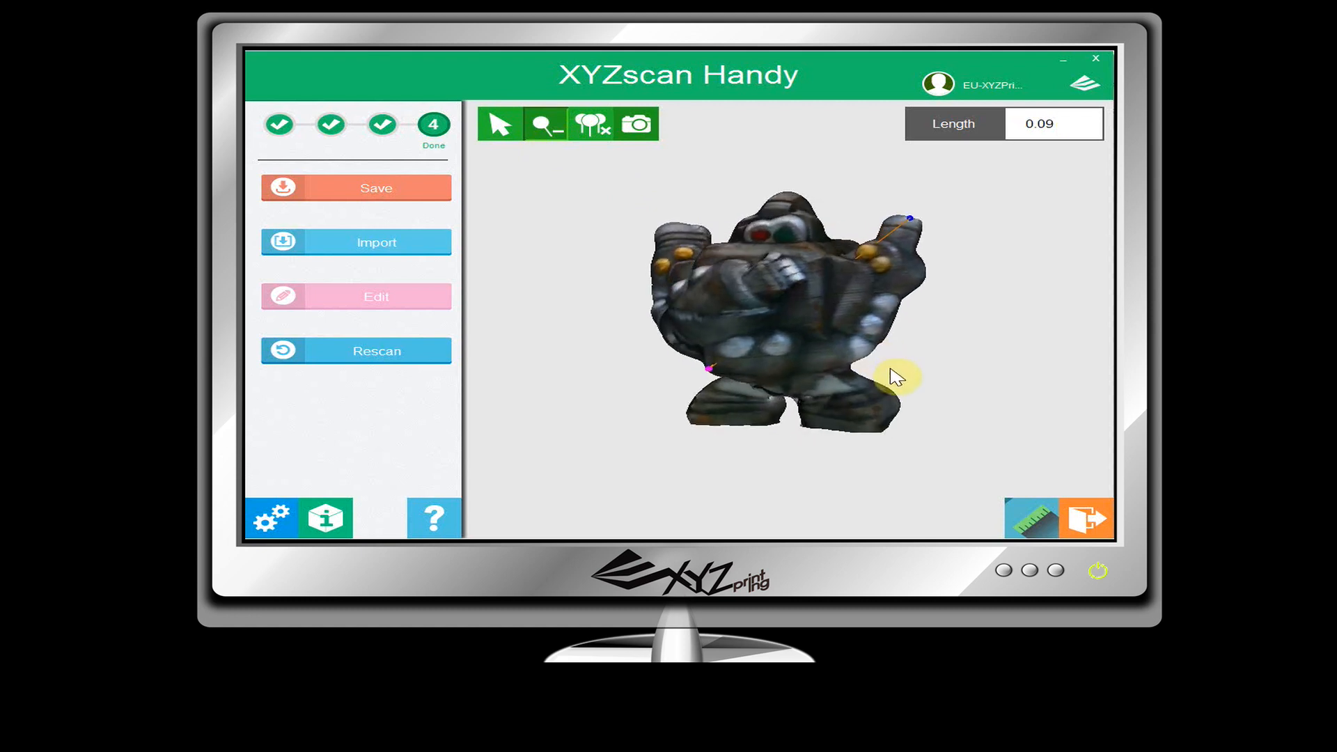
Clear all length points and measure a four-point path across the upper chest, down the torso and back across the belly.
click(597, 128)
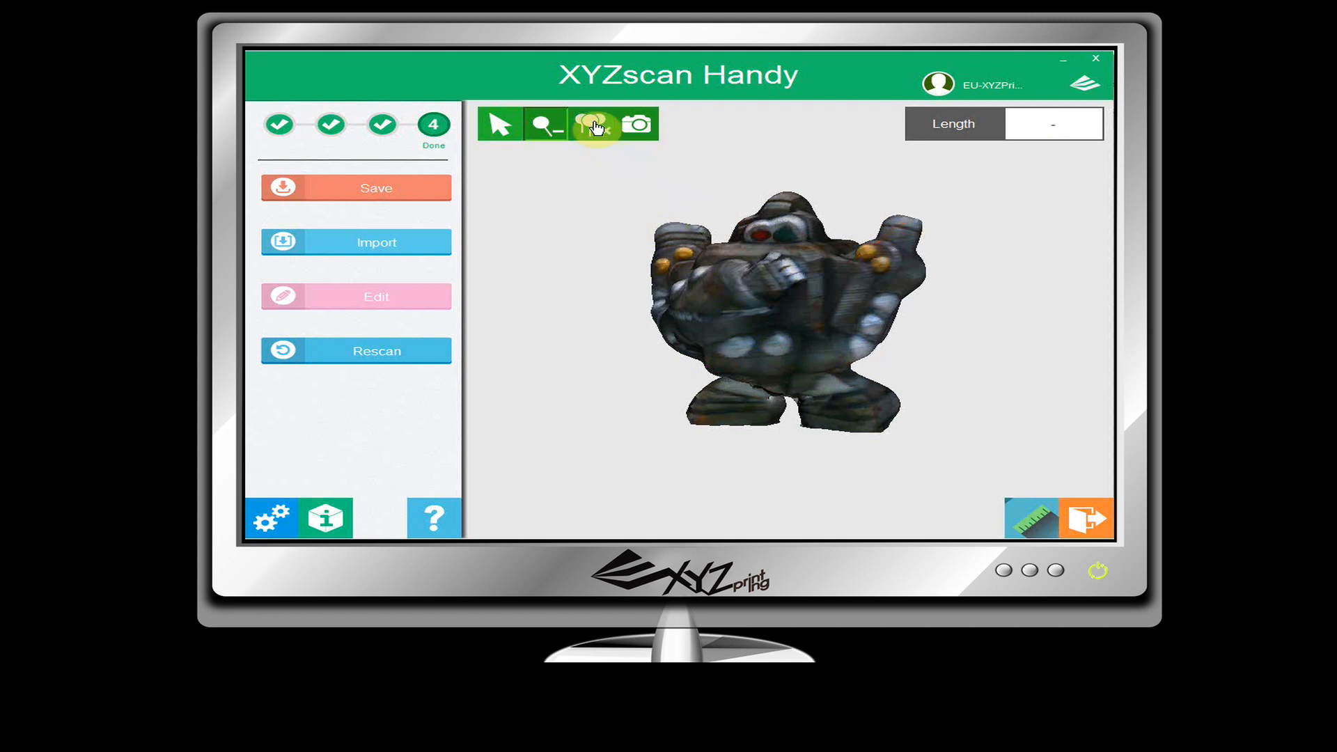
click(500, 126)
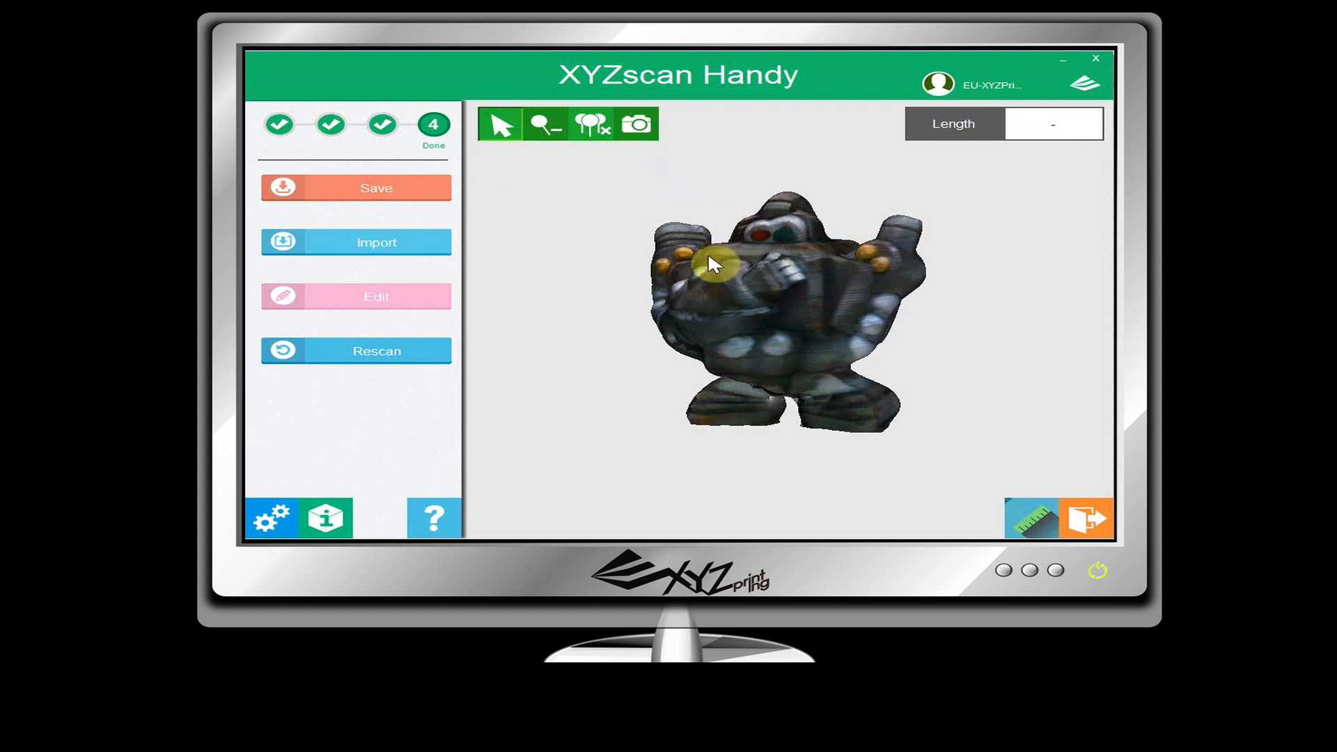
click(809, 258)
click(816, 329)
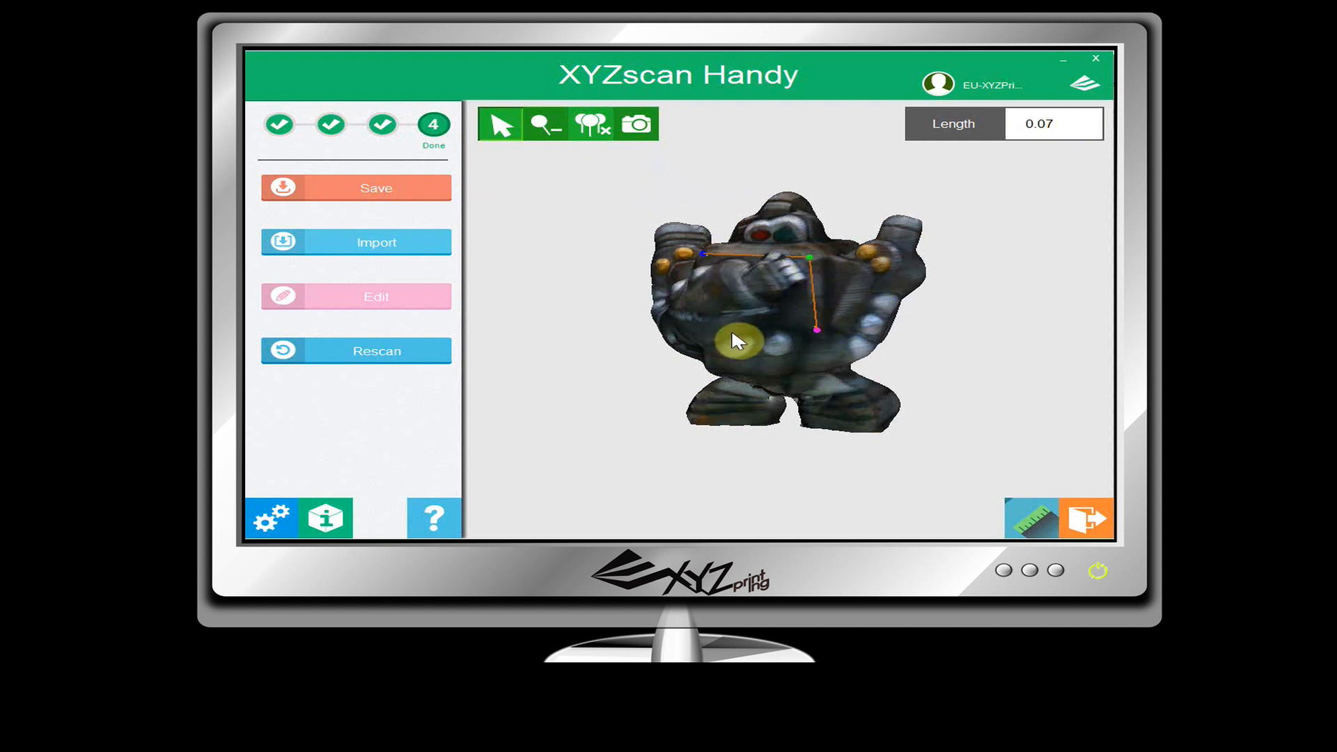
click(708, 334)
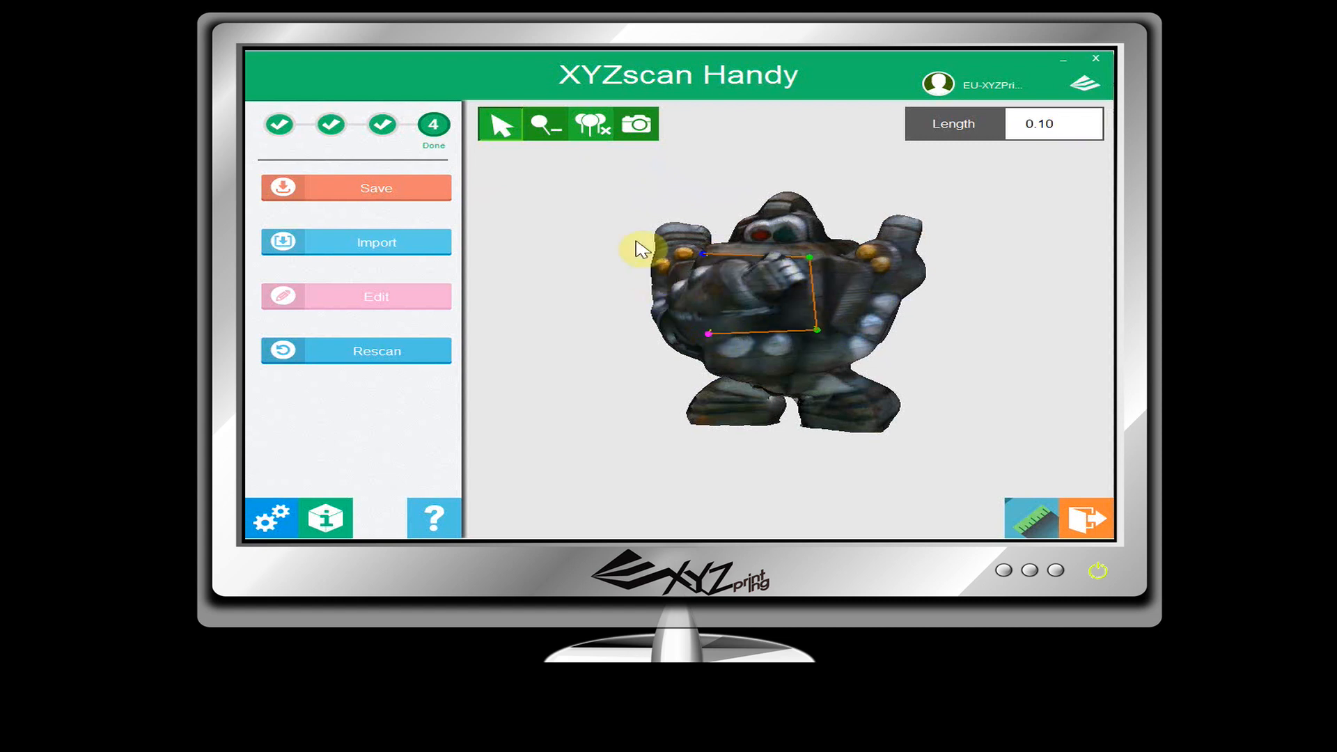
Capture the length measurement view, save it to the Desktop as a JPEG image named robot2, and close the capture window.
click(637, 139)
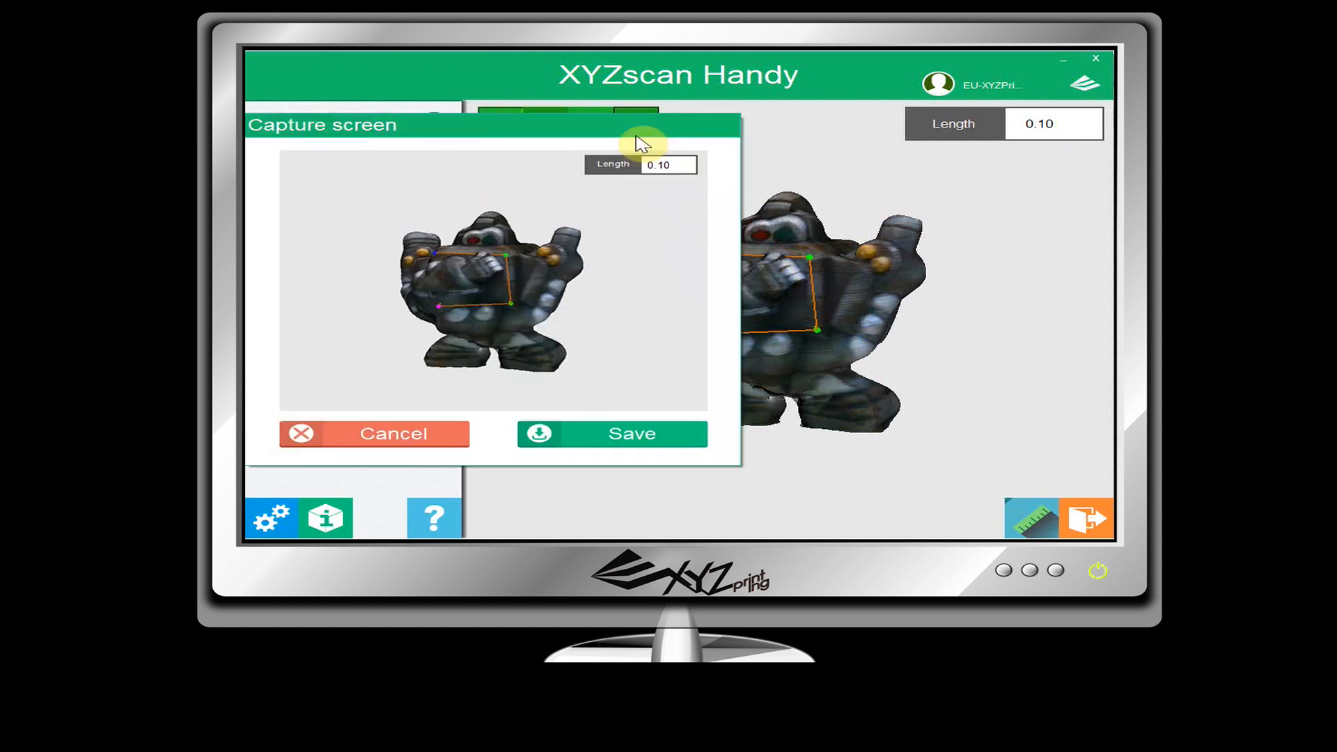
click(692, 445)
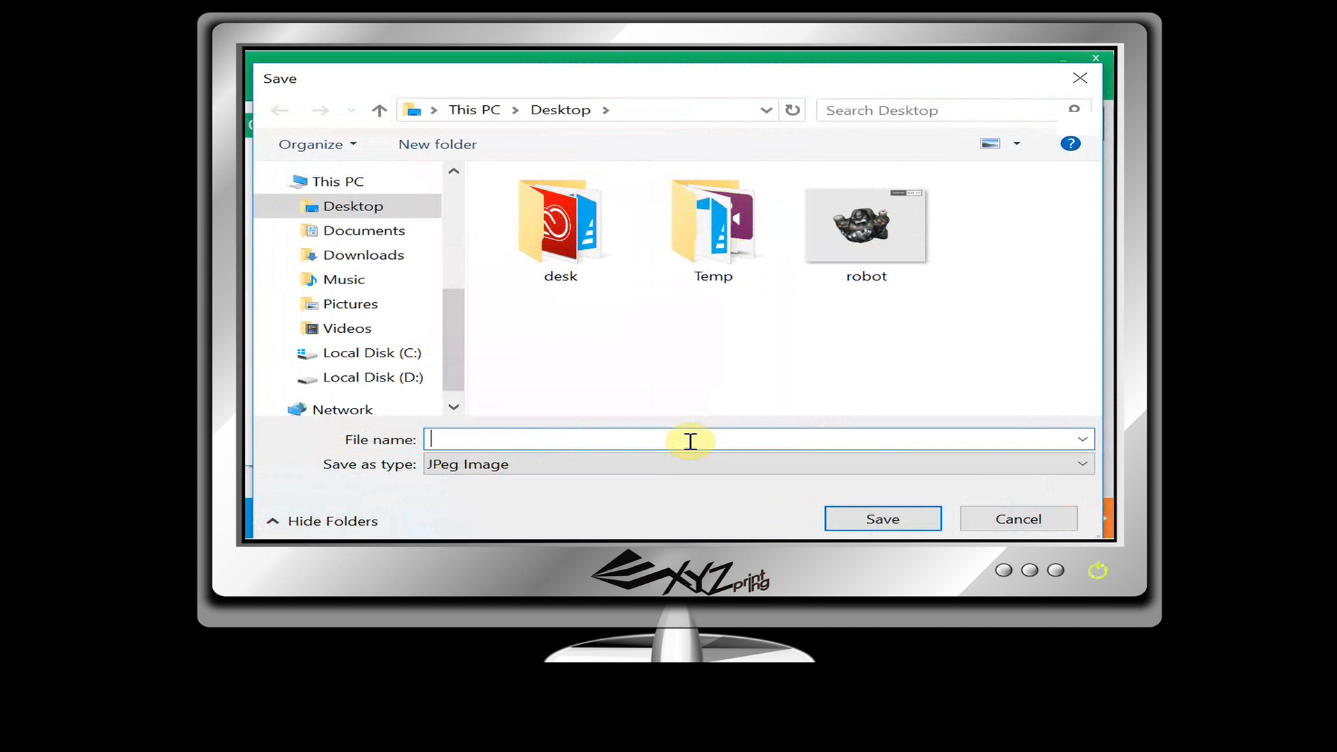
text(robot2)
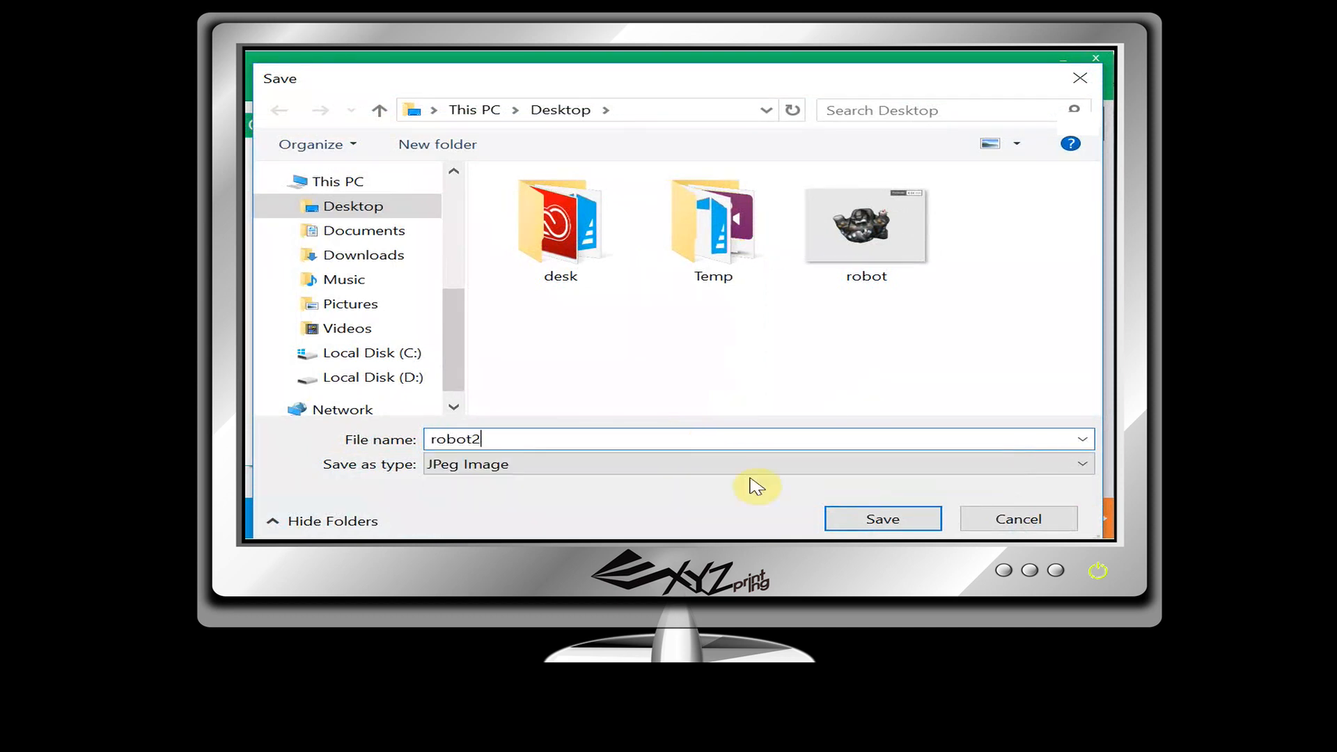
click(863, 526)
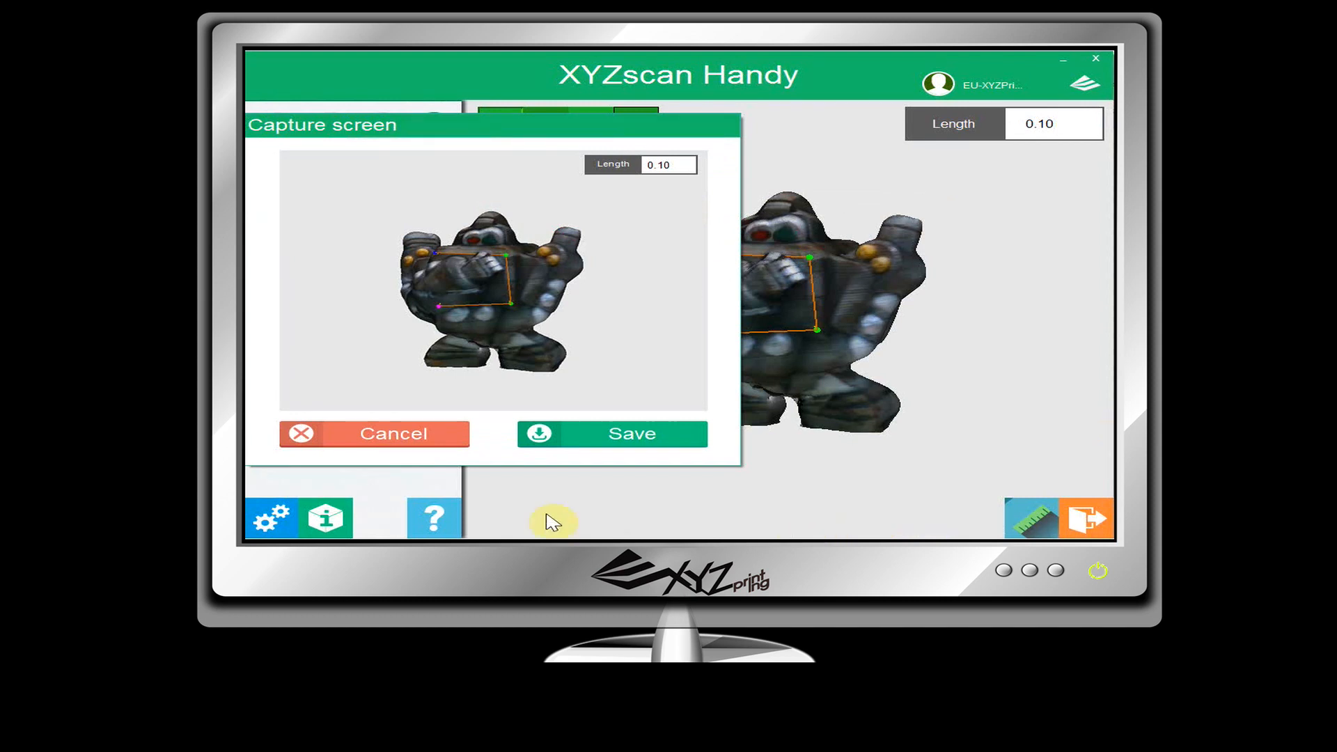
click(453, 442)
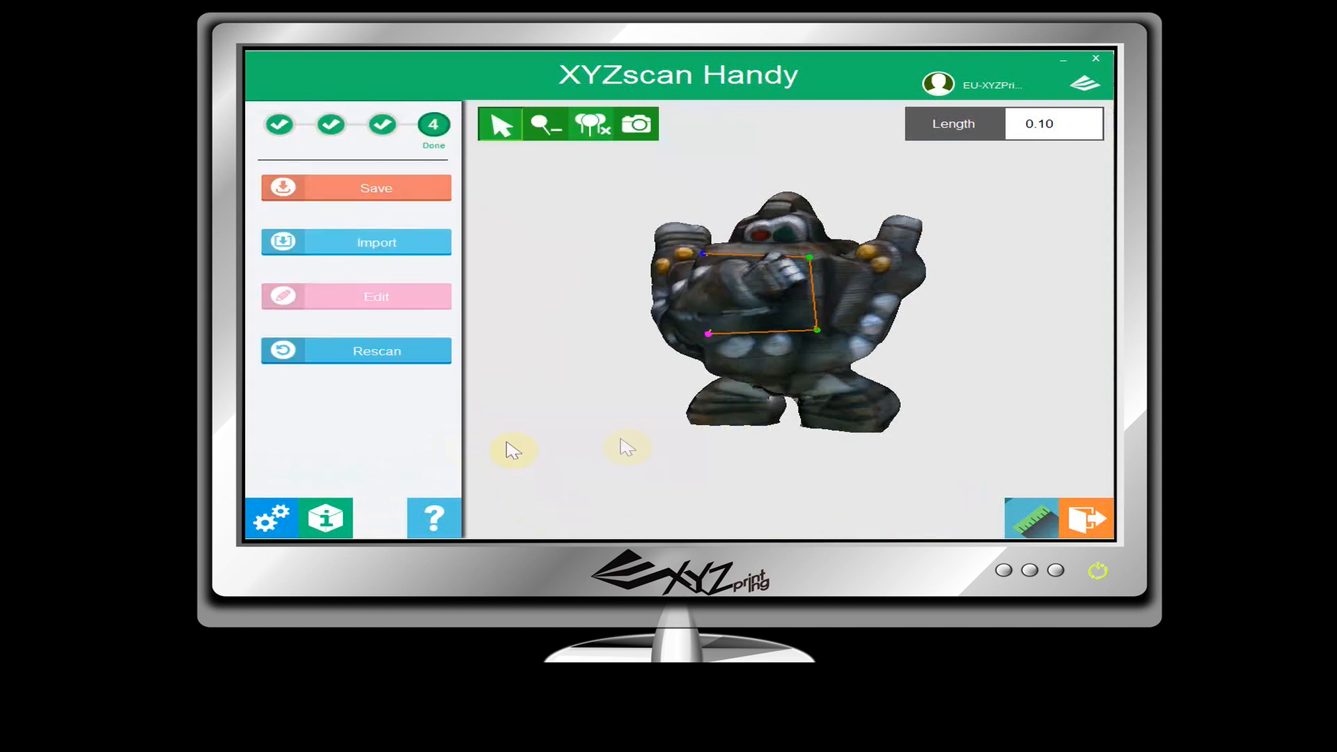
Leave the measuring mode and cut off the head and left-hand arm tip above a slanted line, inverting the selection to keep the body.
click(1092, 533)
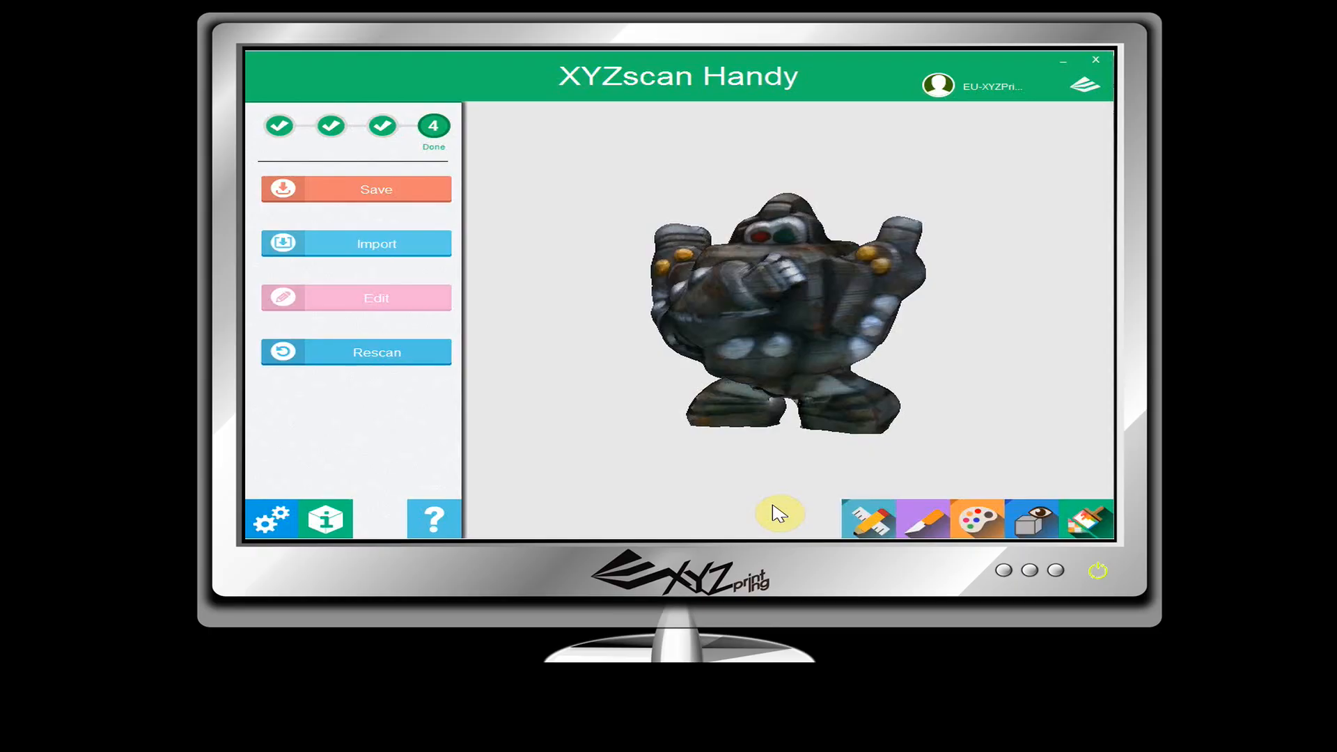
click(912, 528)
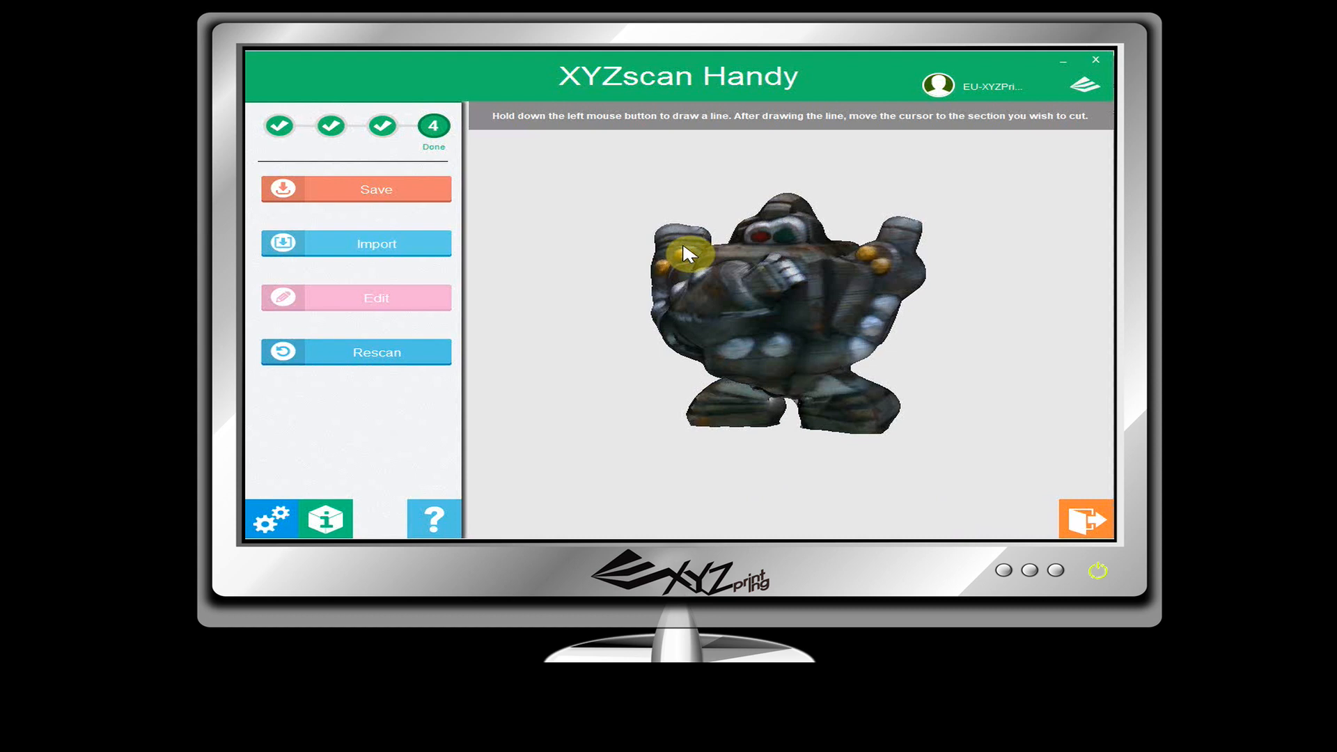
mouse_move(688, 263)
mouse_down()
mouse_move(704, 324)
mouse_move(794, 365)
mouse_move(629, 399)
mouse_move(781, 495)
mouse_move(859, 507)
mouse_move(766, 527)
mouse_up()
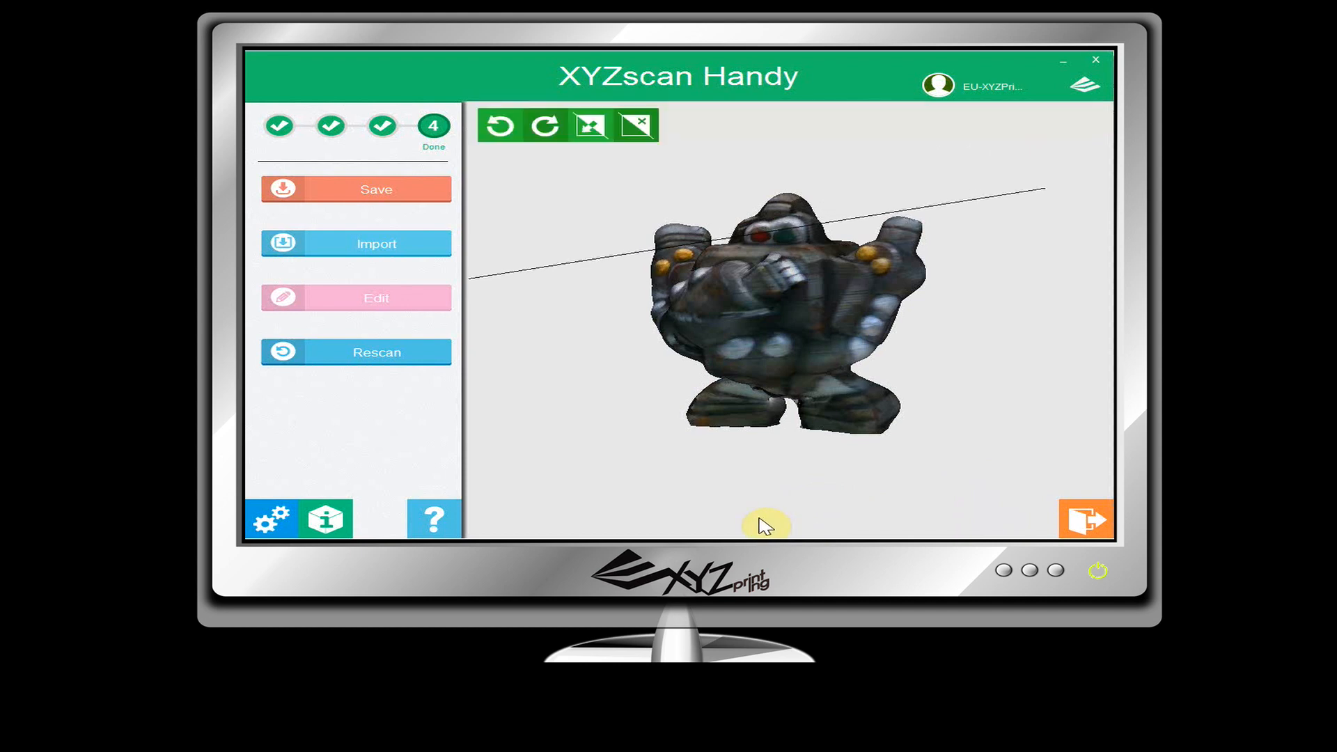
click(794, 439)
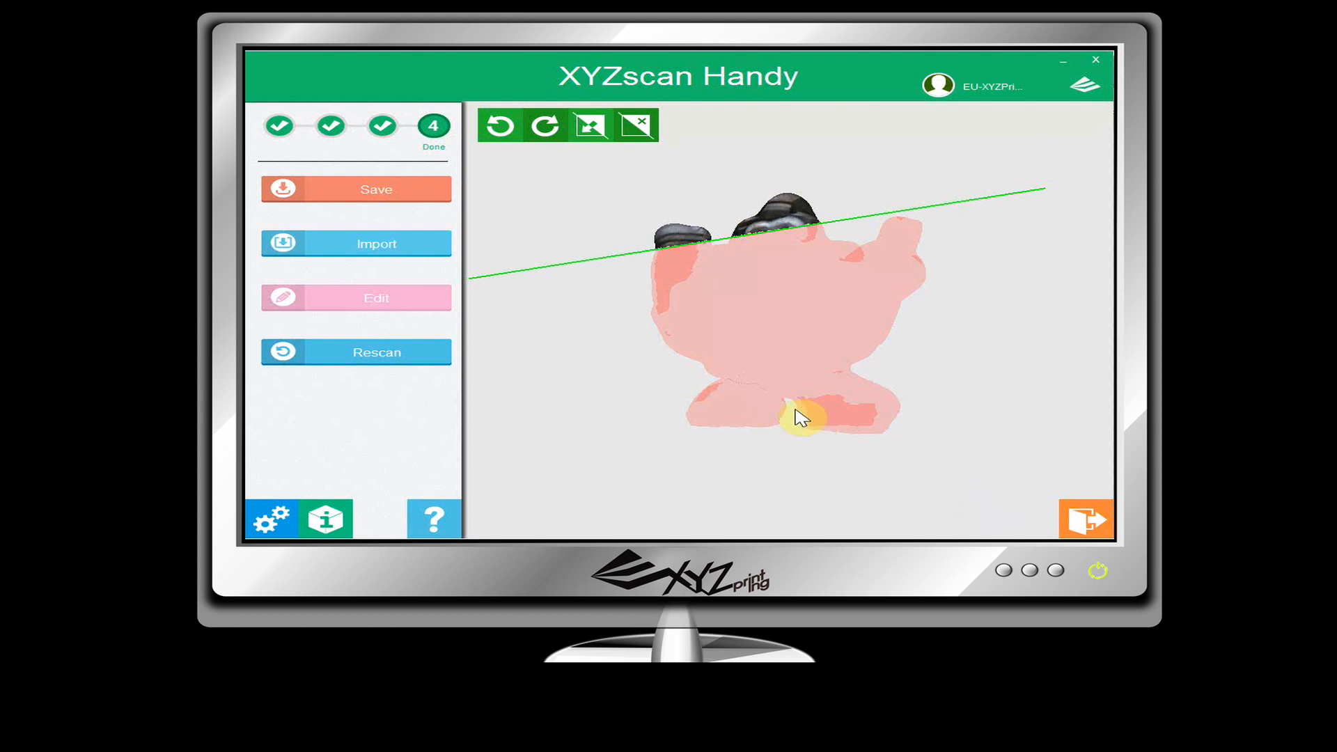
click(593, 138)
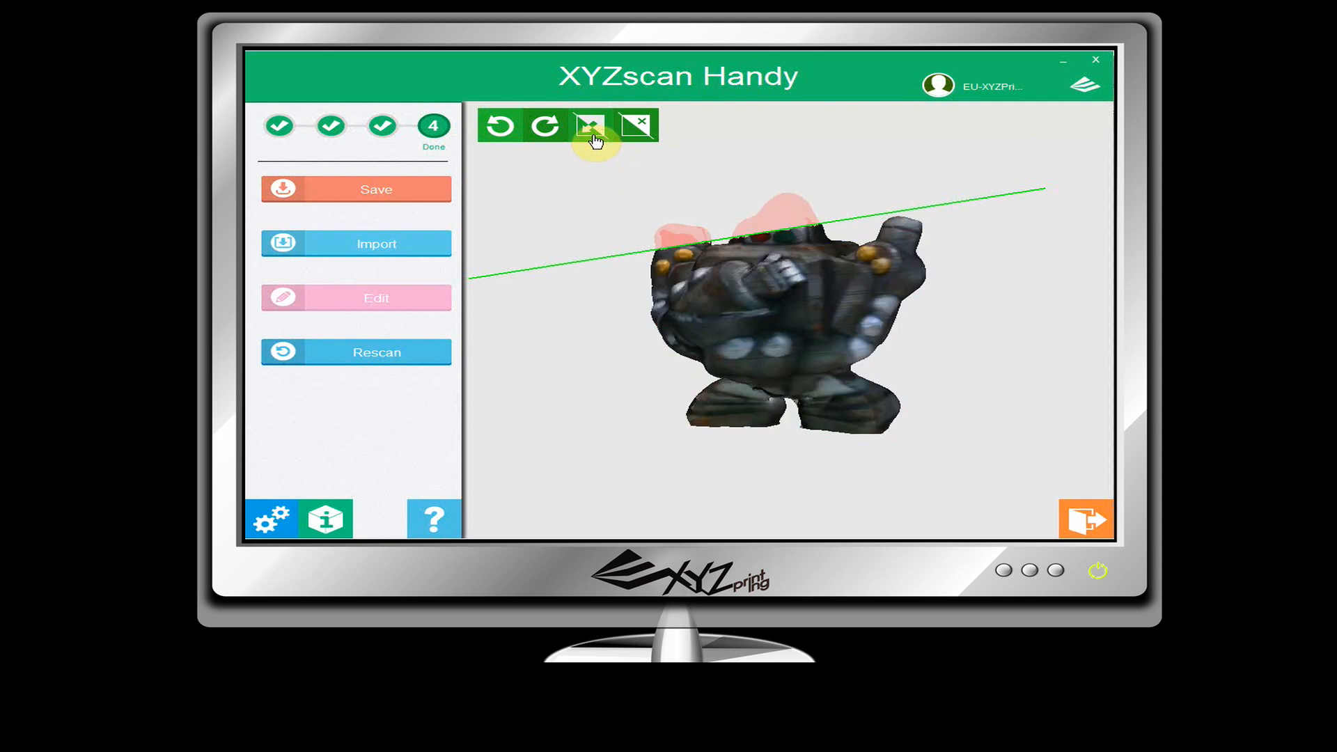
click(645, 141)
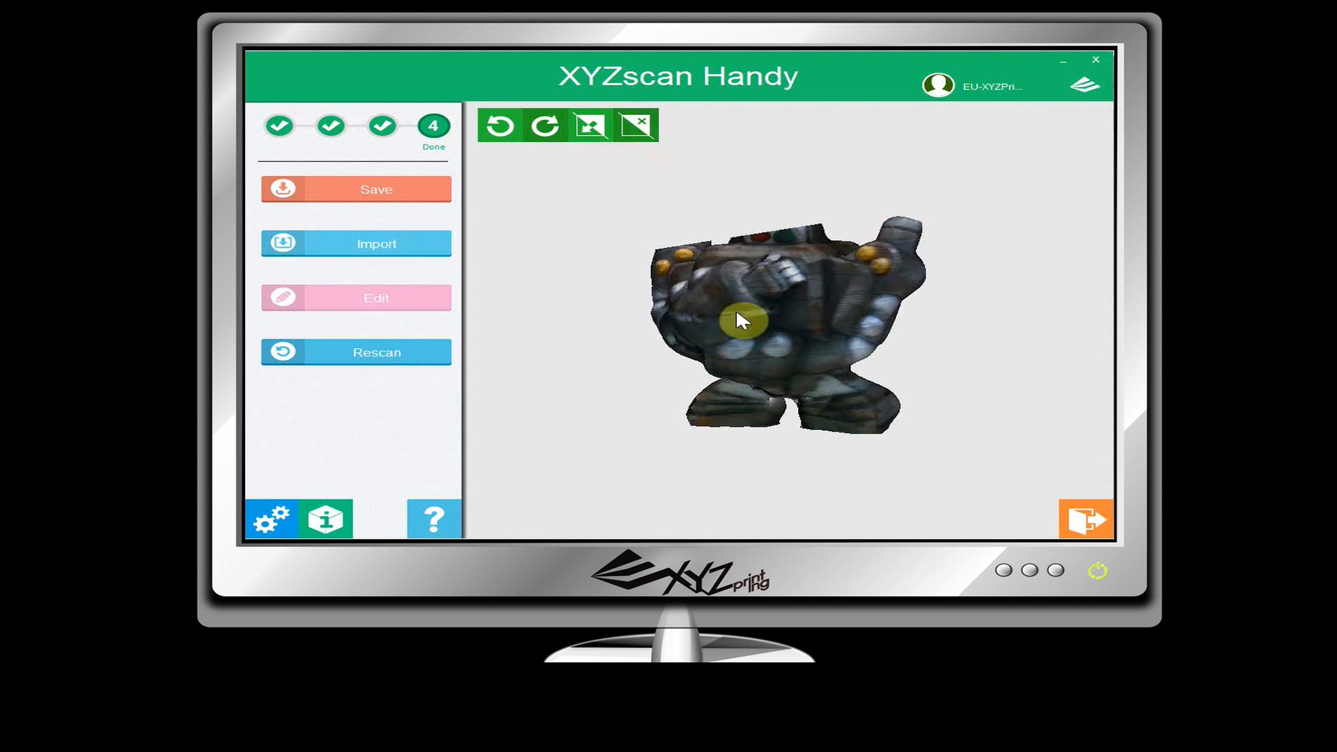
Cut off the right-hand raised arm above a line sloping down to the right, inverting the selection to keep the body.
drag(890, 261, 800, 426)
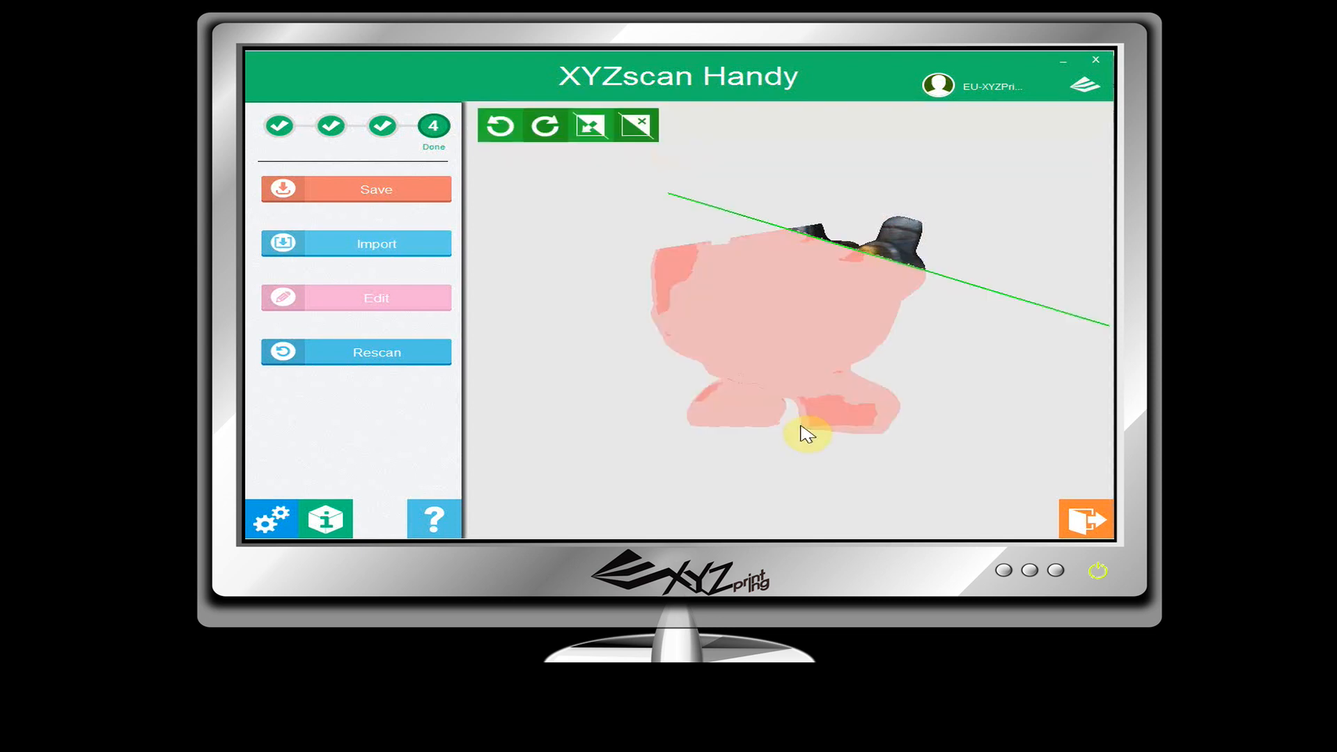
click(589, 142)
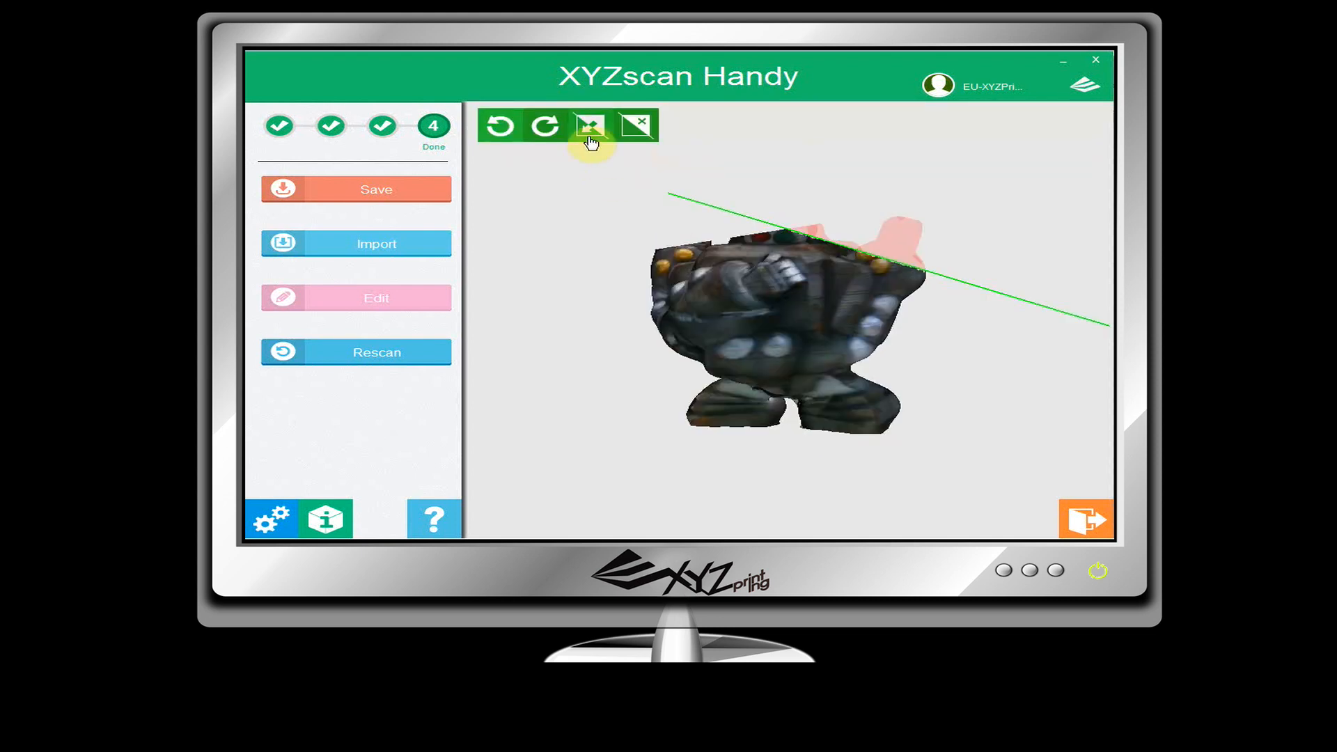
click(639, 141)
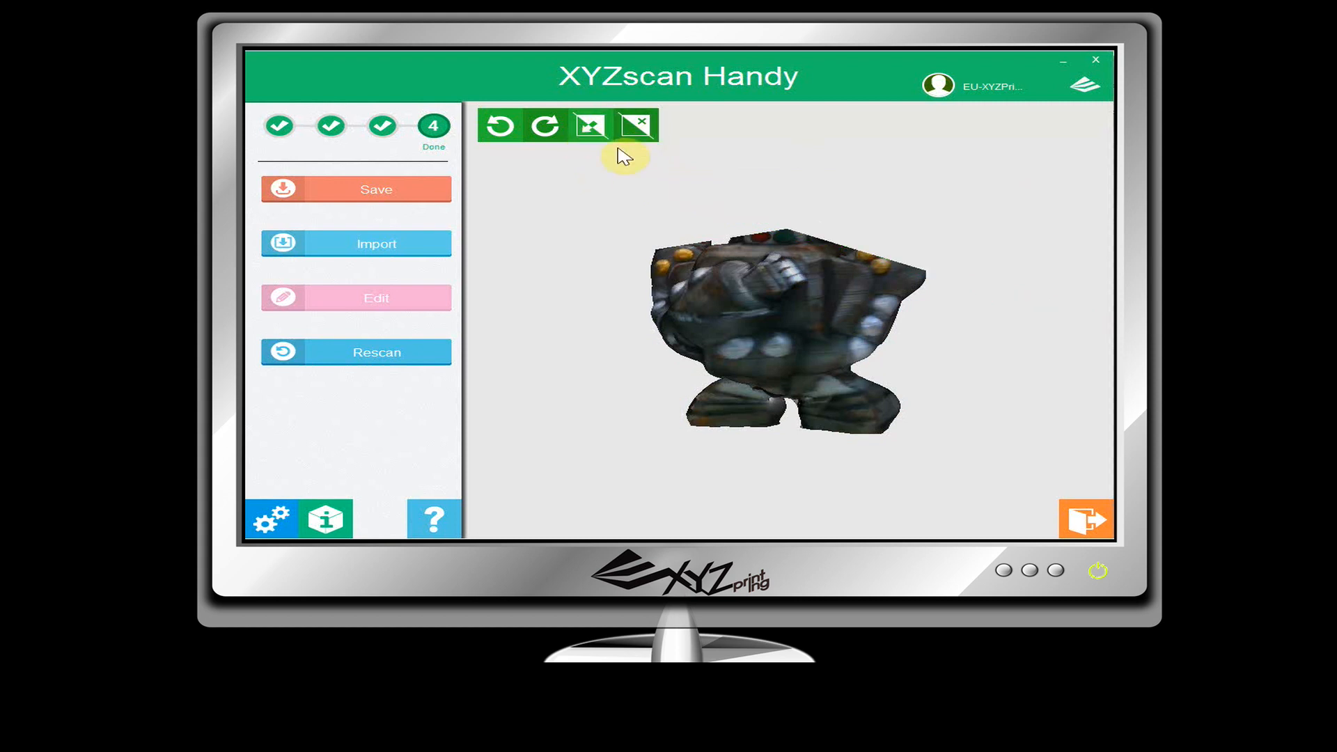
Undo both cuts and redo the first one across the head and left-hand arm.
click(519, 144)
click(519, 144)
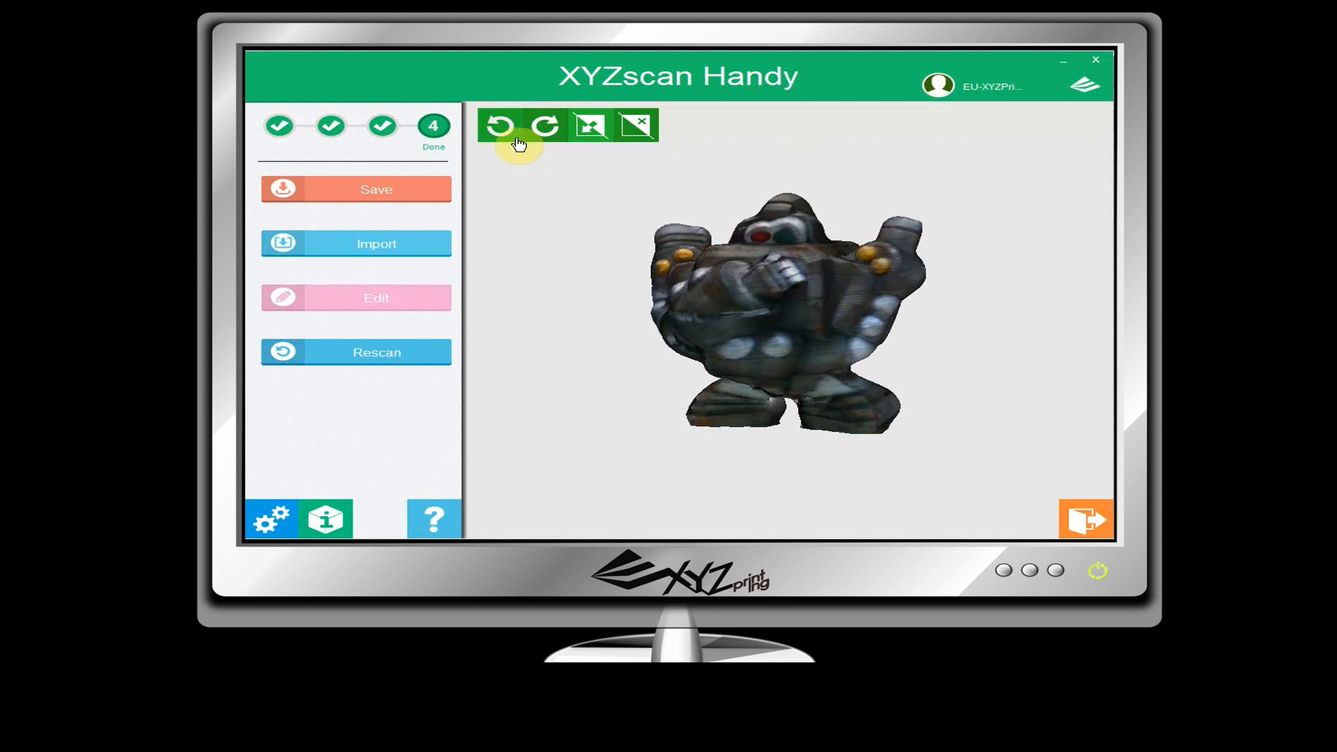
click(548, 143)
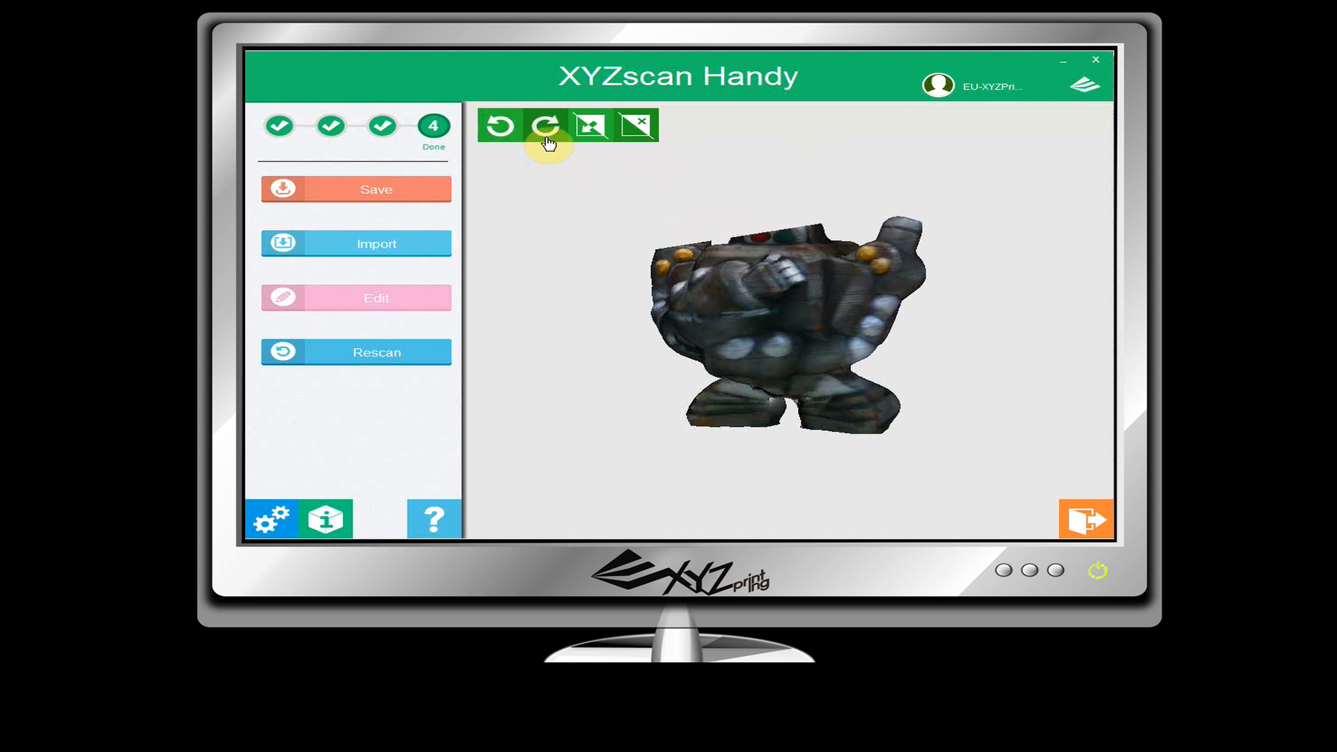
Redo the second cut, which removes the robot's right-hand raised arm.
click(548, 142)
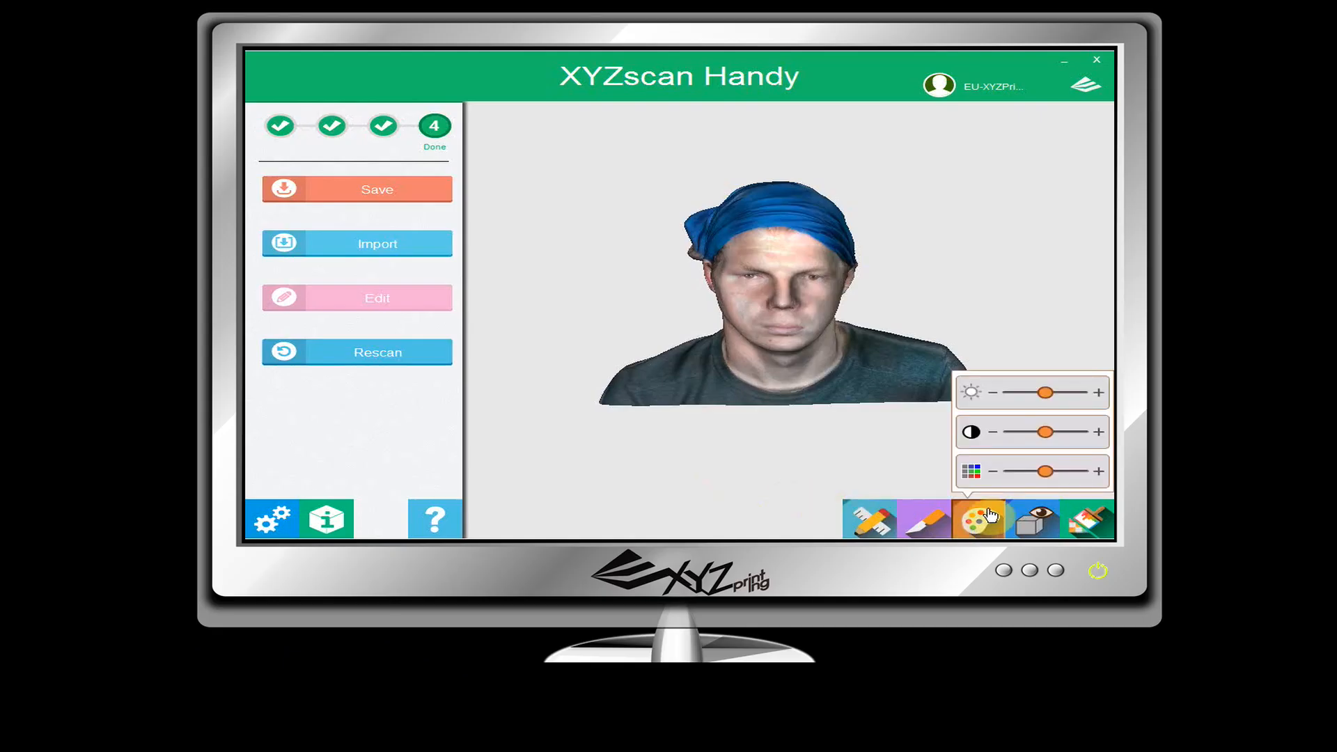
Adjust the brightness, contrast and colour saturation of the scanned head to make its colours stronger.
drag(1051, 402, 1070, 474)
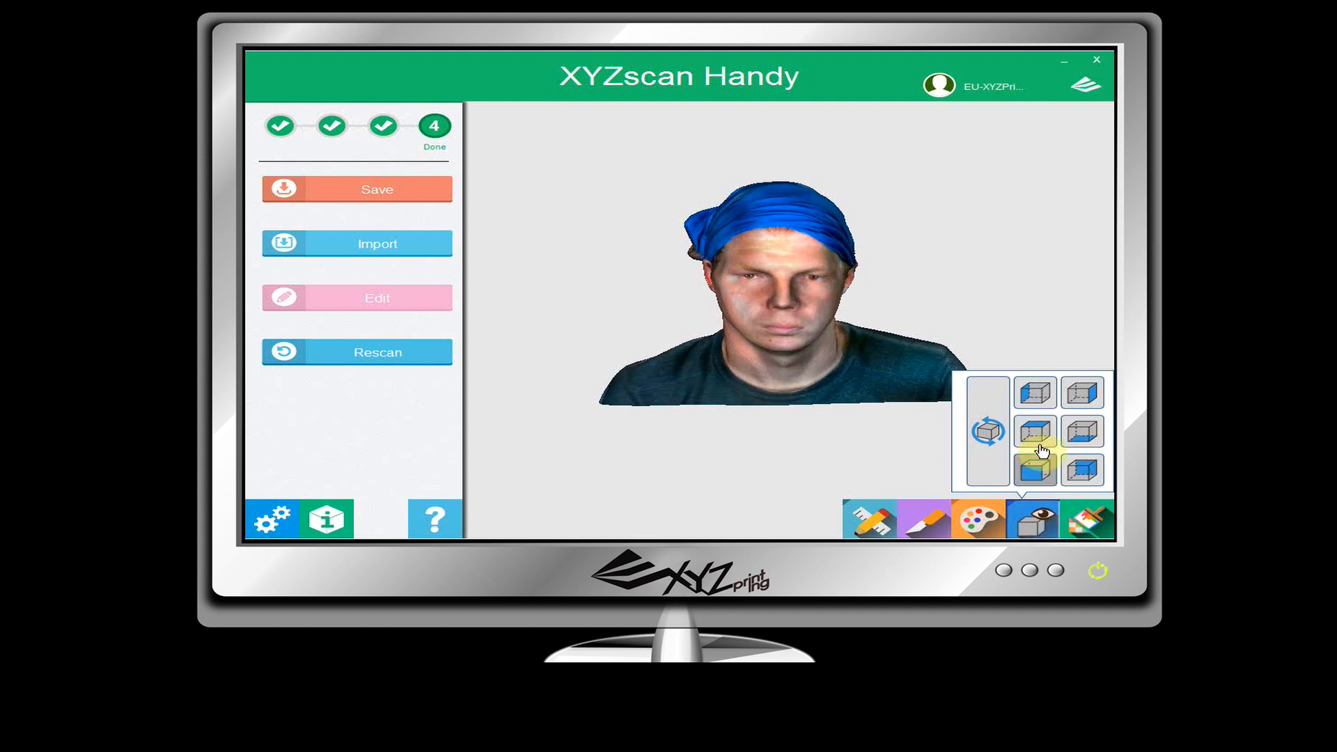
View the scanned head from the left, front, bottom and right, run the automatic rotation, and show the left and top views.
click(1034, 395)
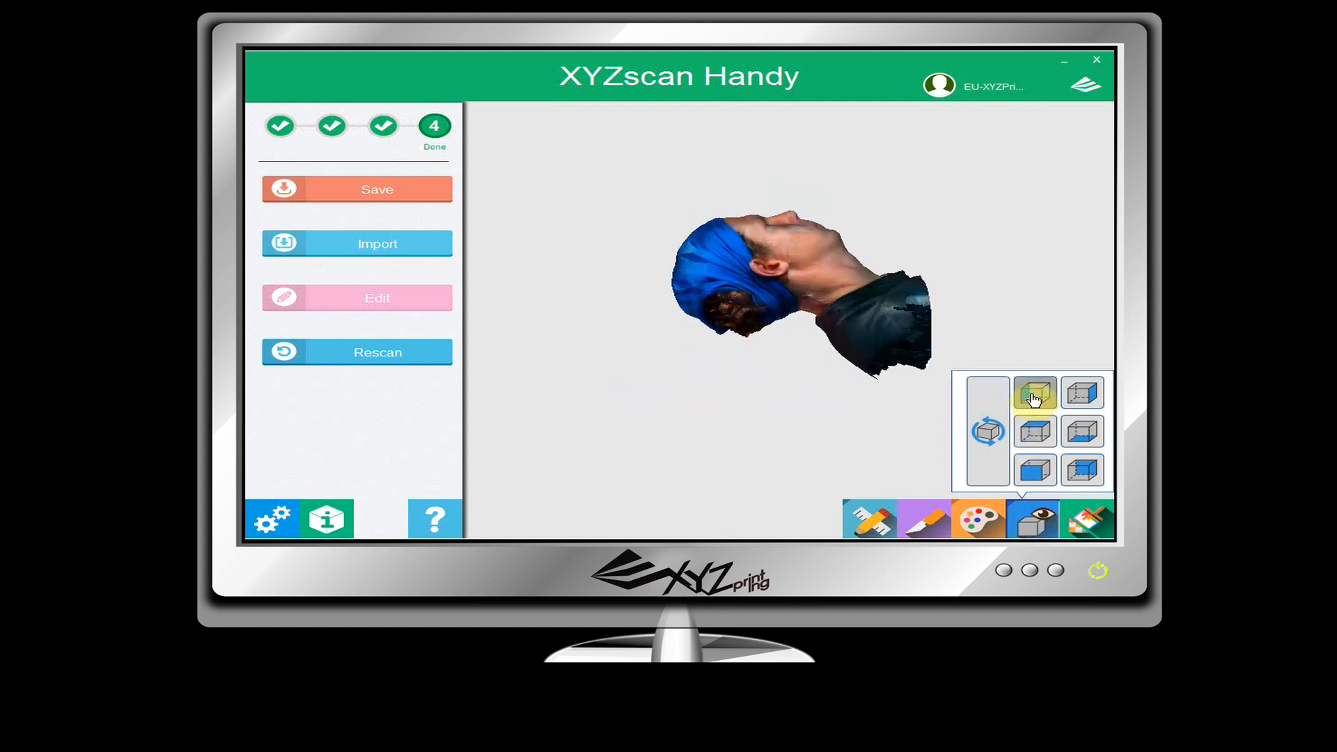
click(1039, 474)
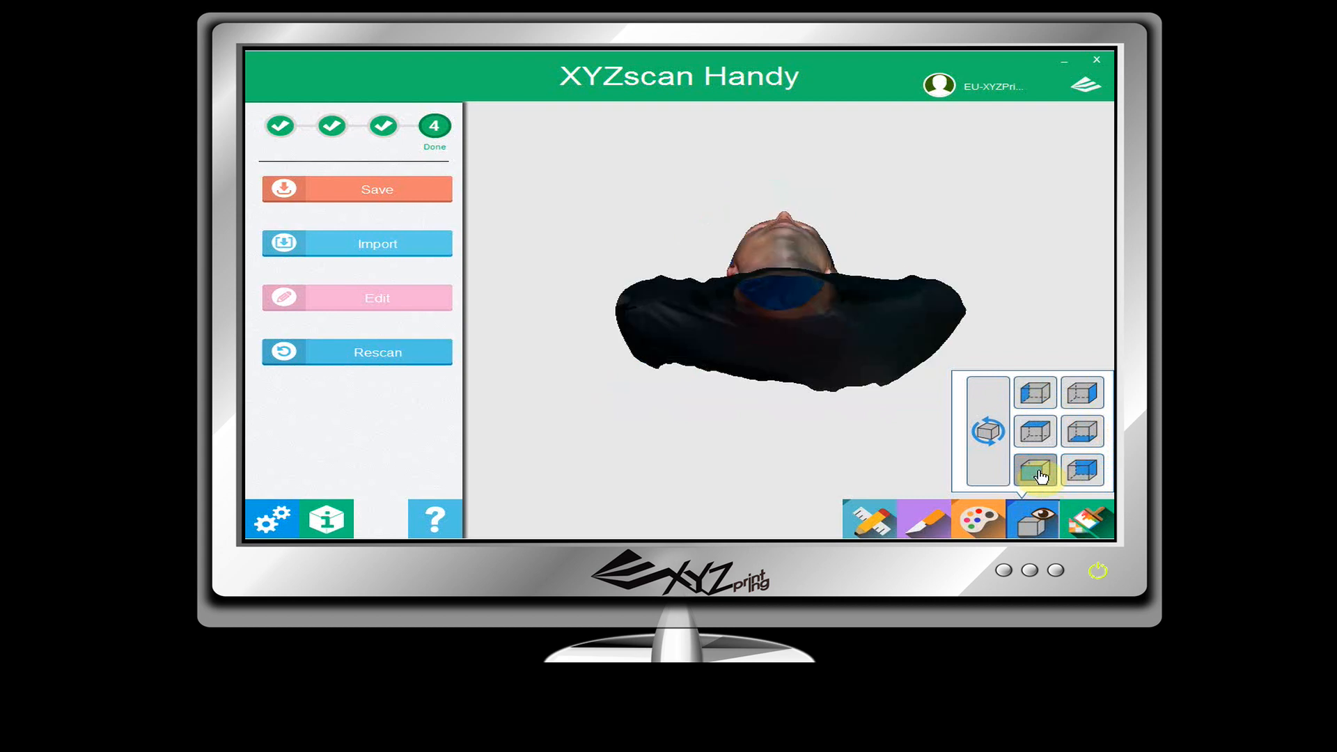
click(1085, 435)
click(1103, 401)
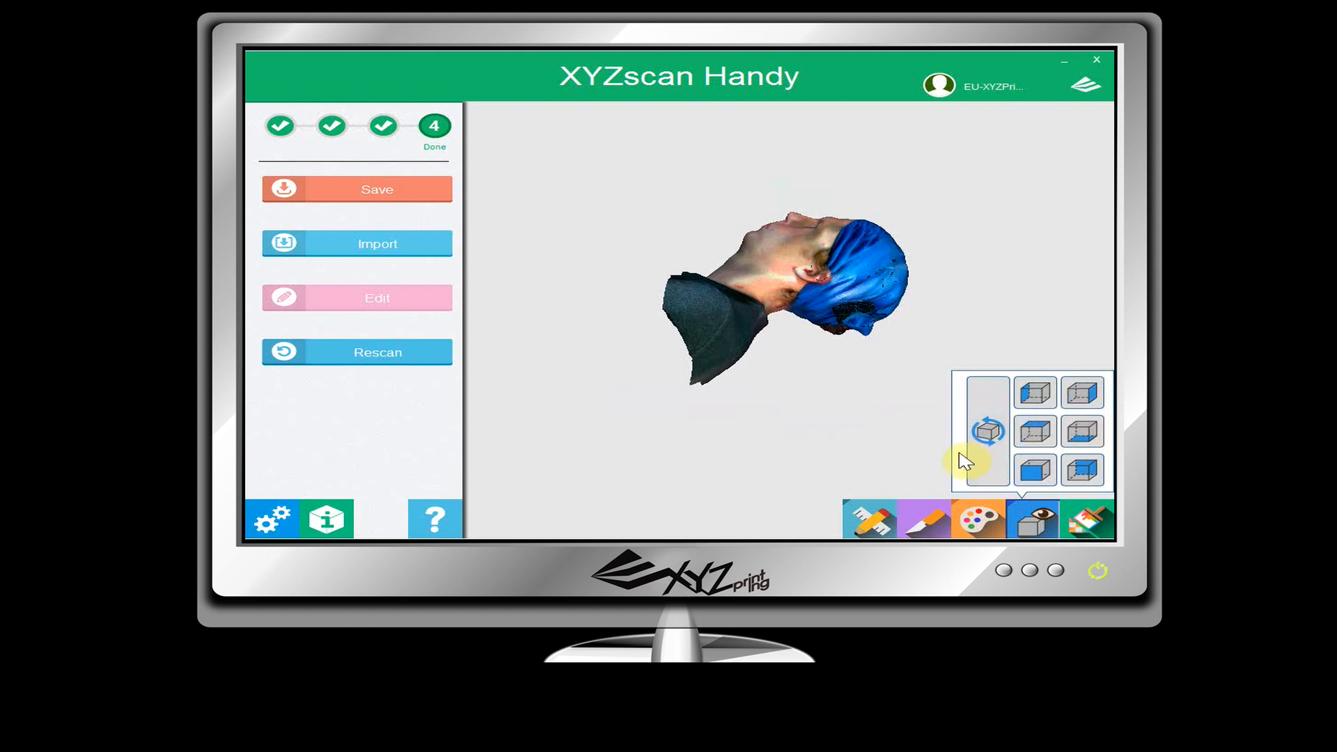
click(989, 458)
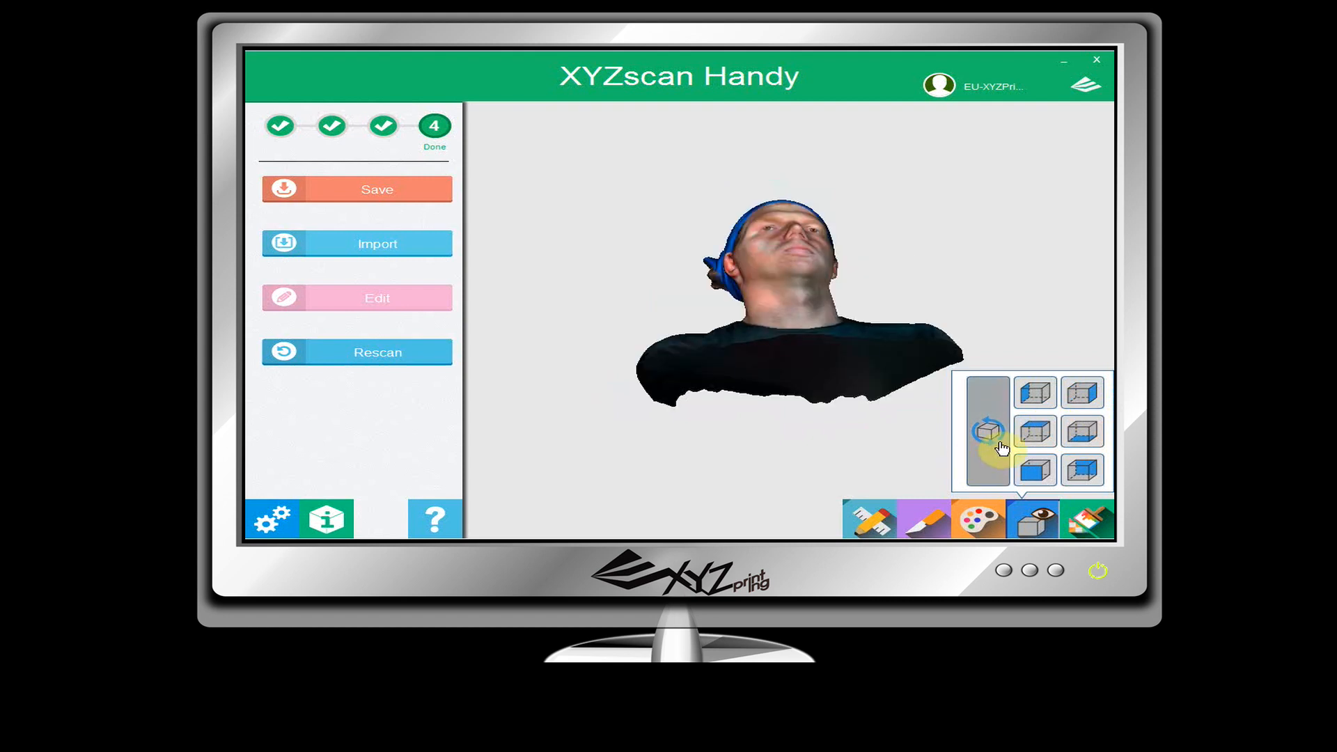
click(1035, 394)
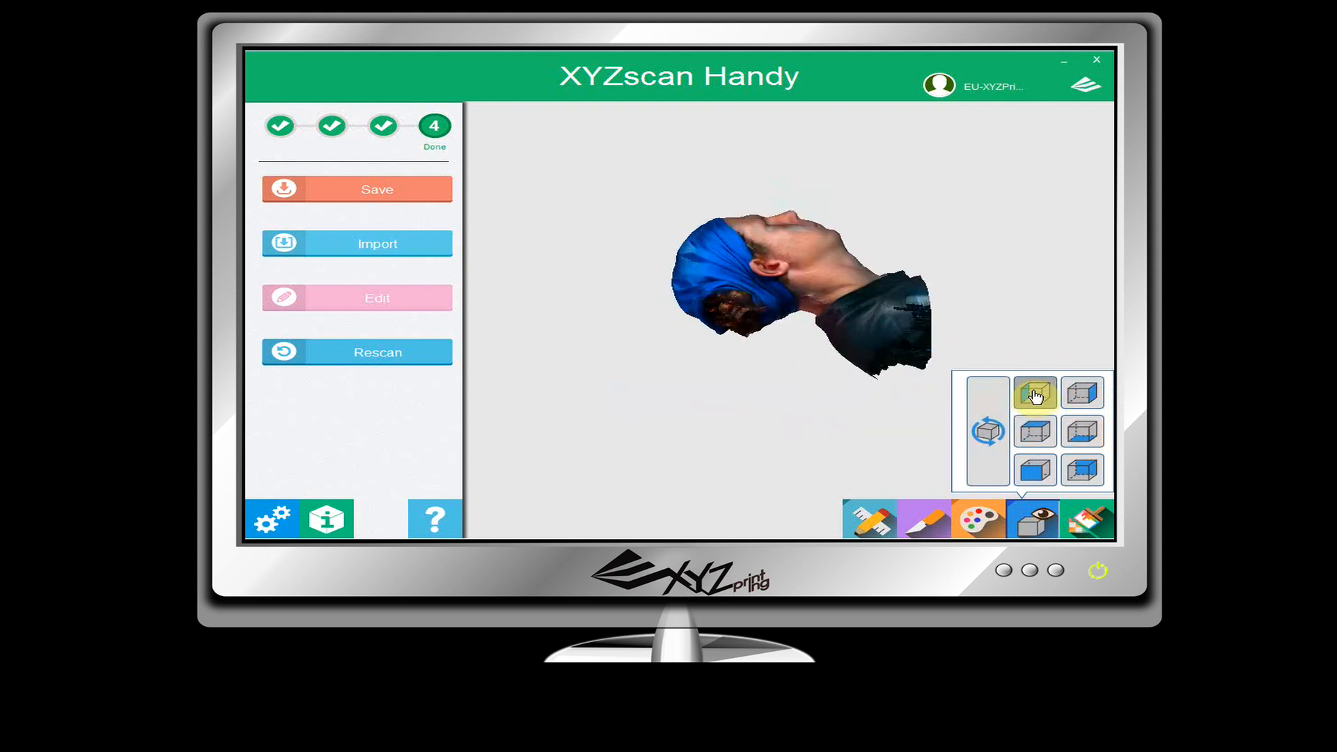
click(1038, 431)
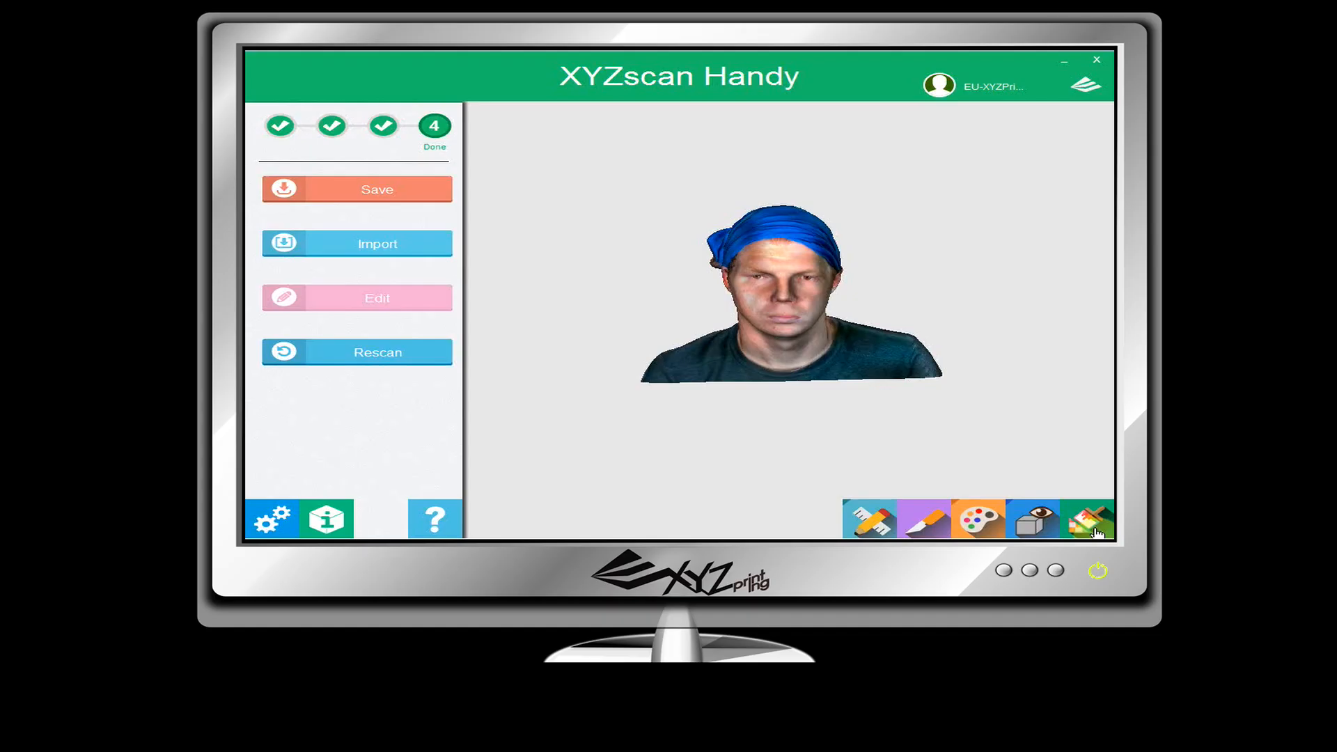
Turn the scanned head's colour texture off and on twice to compare the plain yellow surface with the textured model.
click(1094, 533)
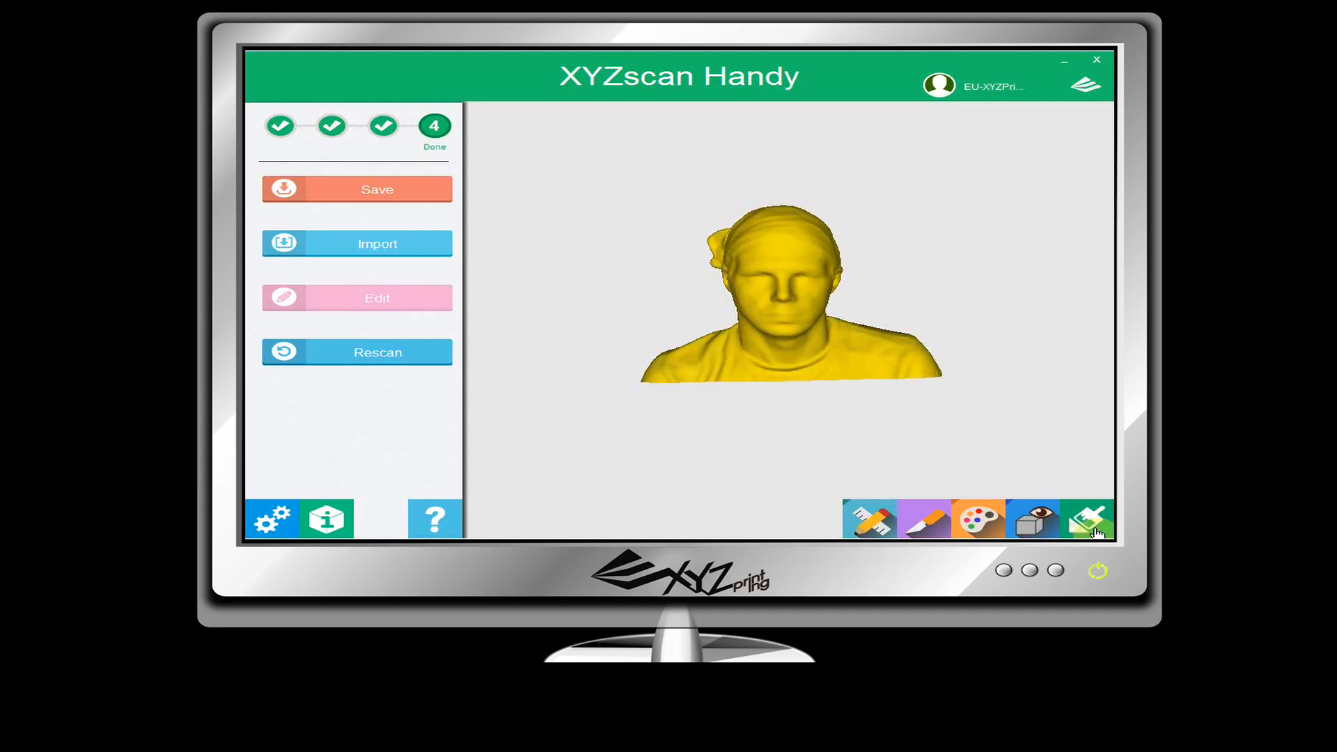
click(1094, 533)
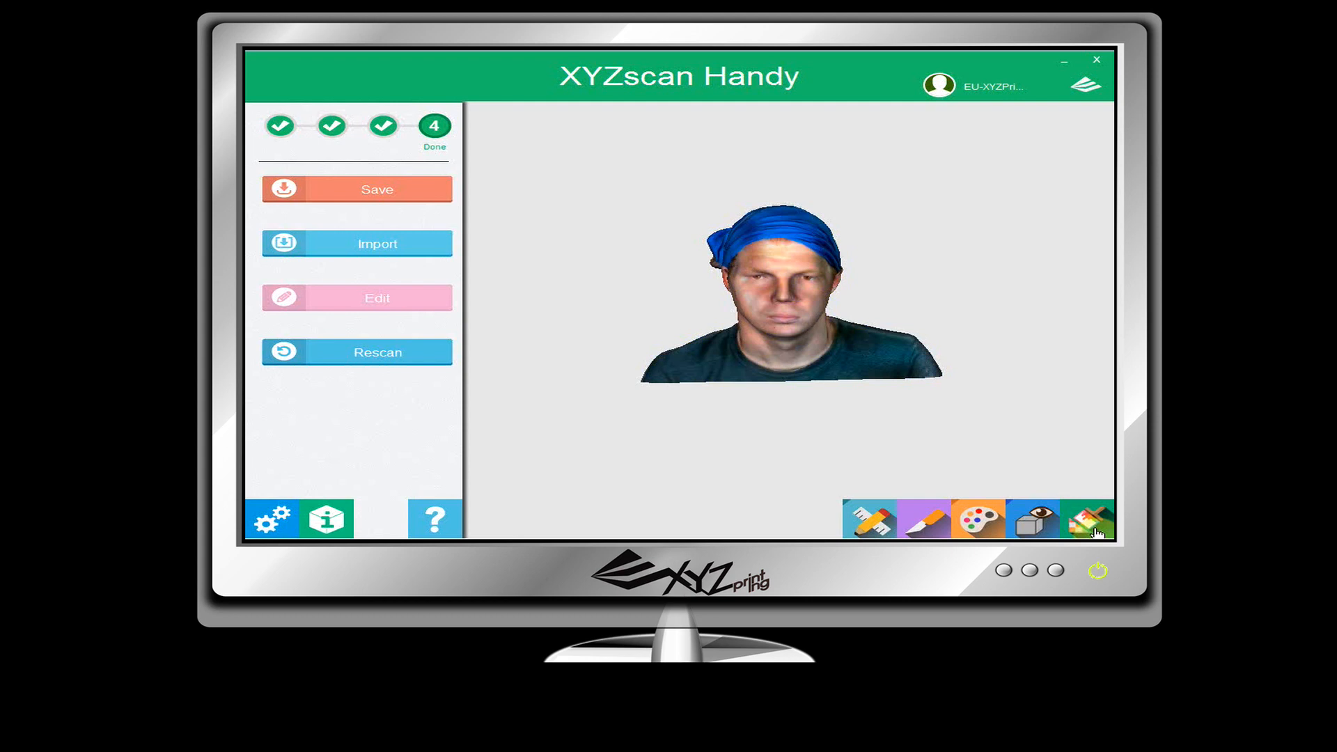
click(1095, 532)
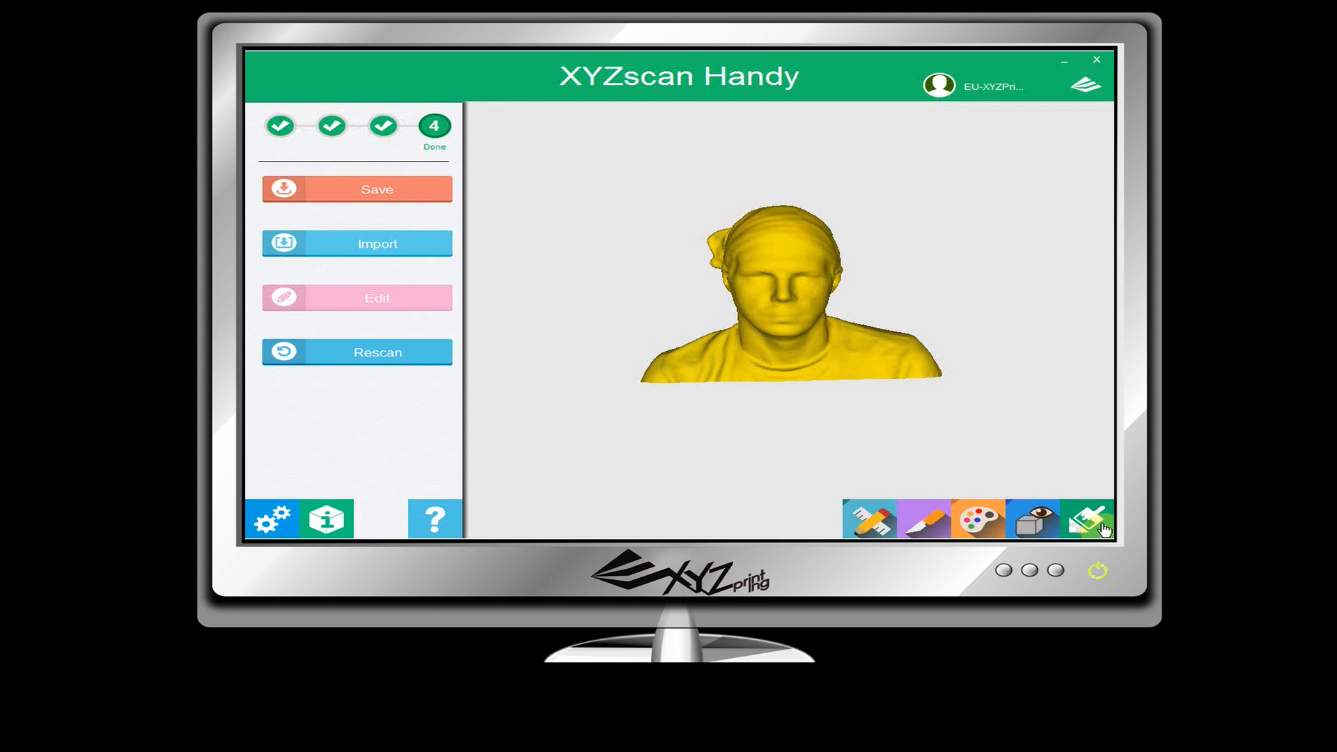
click(1103, 531)
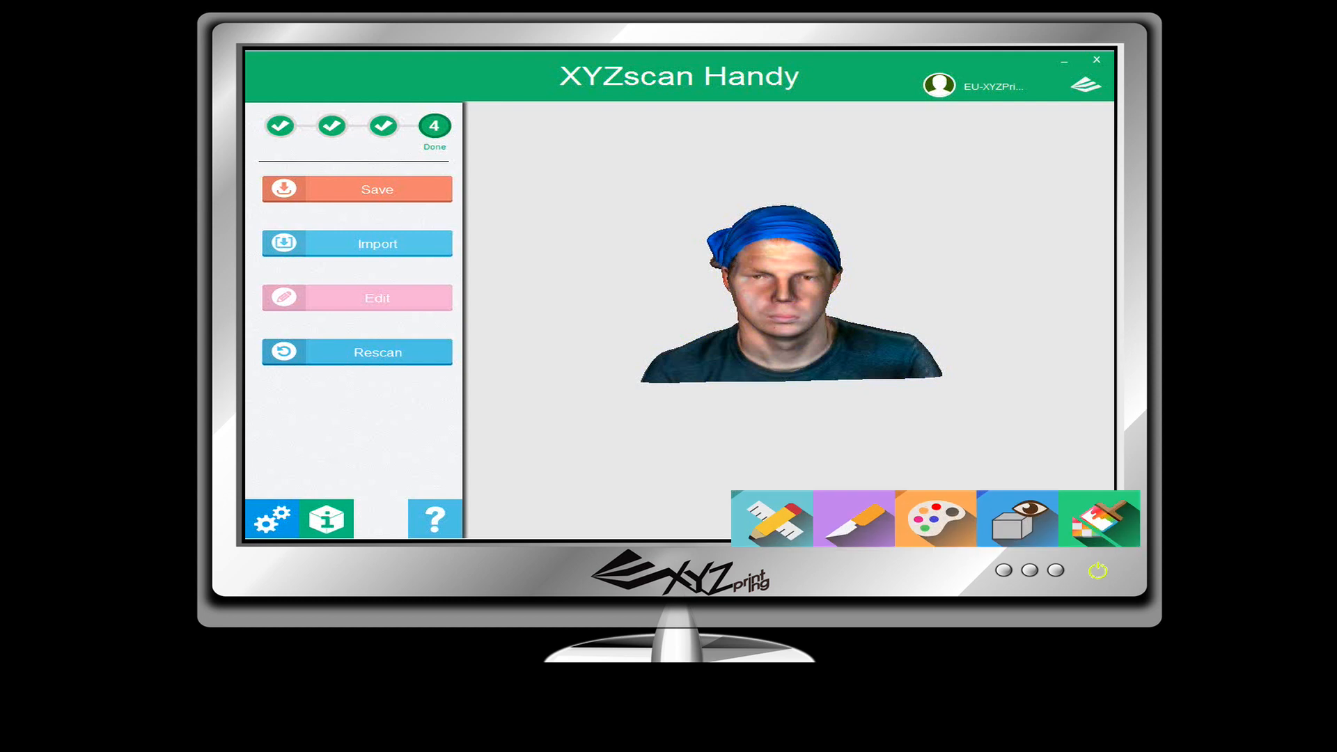